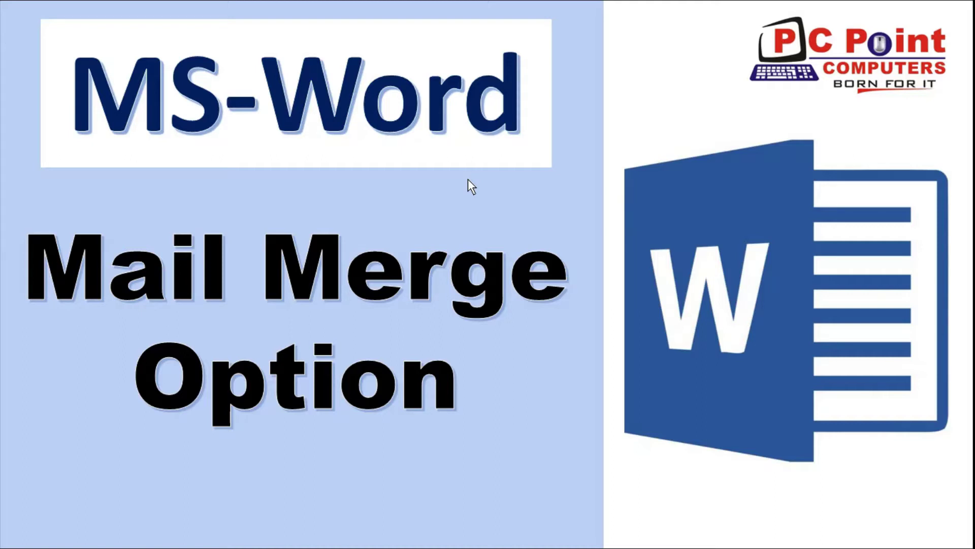
# Bring up the leave-letter draft with the sender's From block at right and a To, line
pyautogui.click(468, 179)
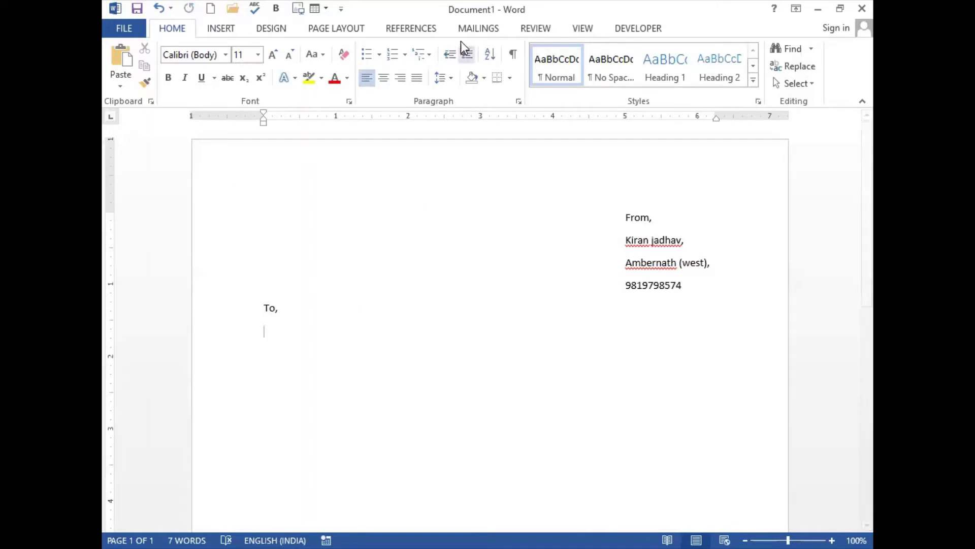
# Add an indented 'Subject: Leave application' line below To, with a blank line after it
pyautogui.click(466, 30)
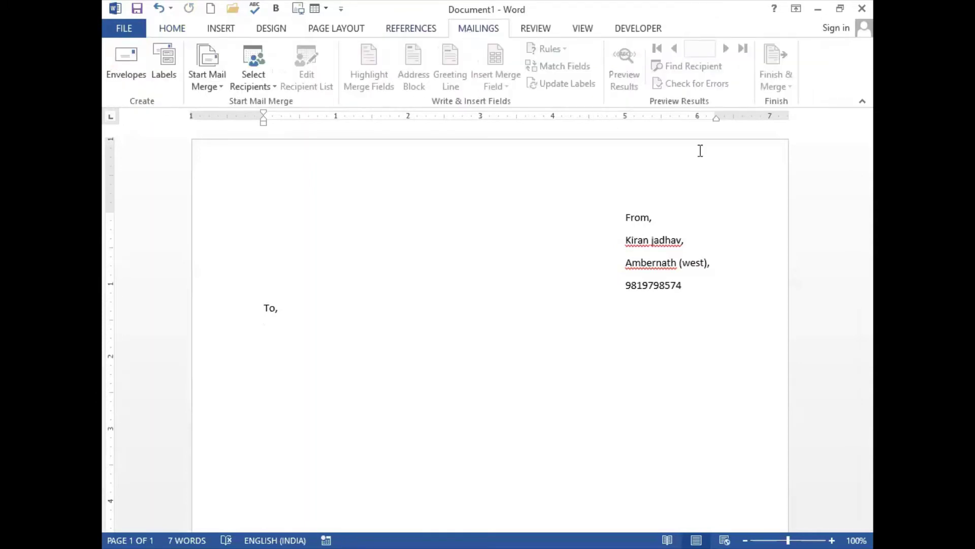
pyautogui.moveTo(490, 384)
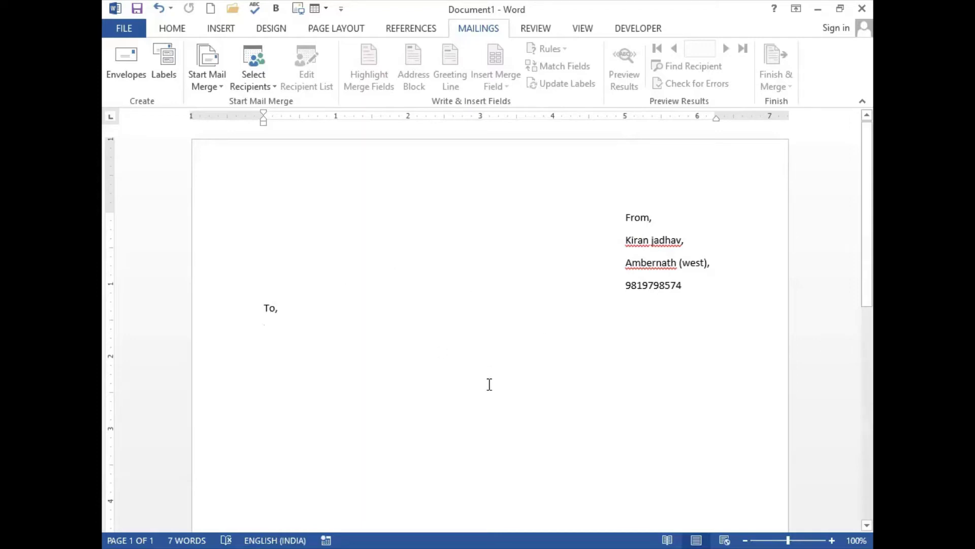
pyautogui.press('Return')
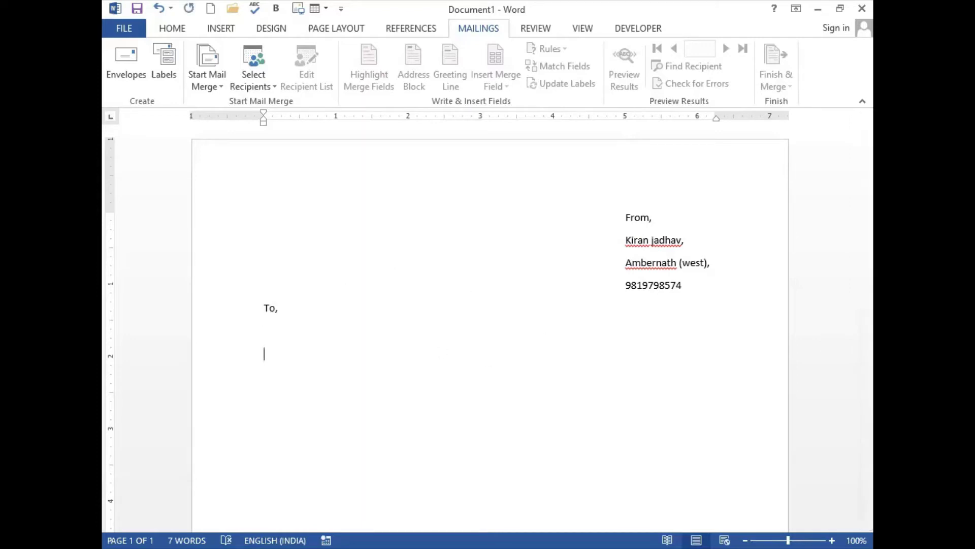
pyautogui.press('Tab')
pyautogui.press('Tab')
pyautogui.write('su')
pyautogui.write('bject')
pyautogui.write(':')
pyautogui.write(' Leave')
pyautogui.write(' applic')
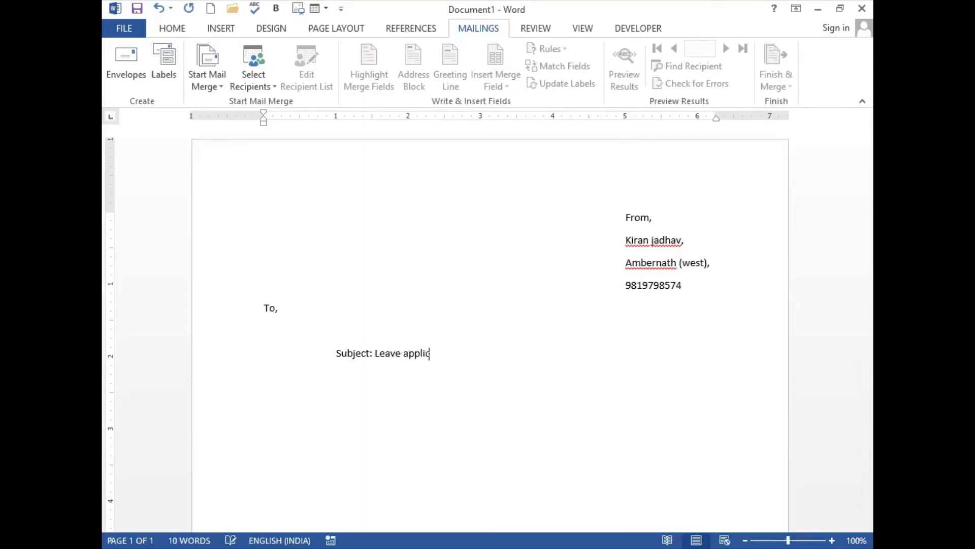
pyautogui.write('ation')
pyautogui.press('Return')
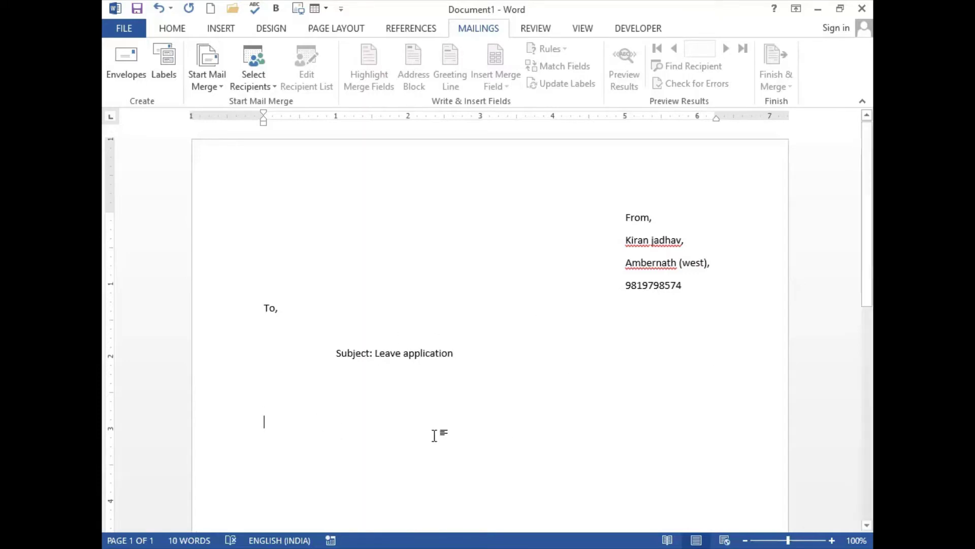
pyautogui.scroll(-1, 346, 248)
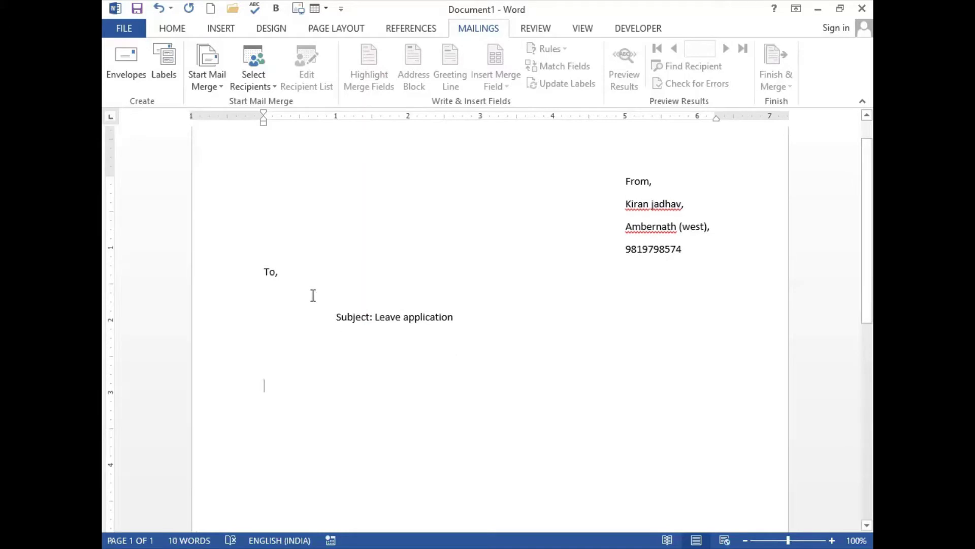
pyautogui.scroll(-1, 323, 440)
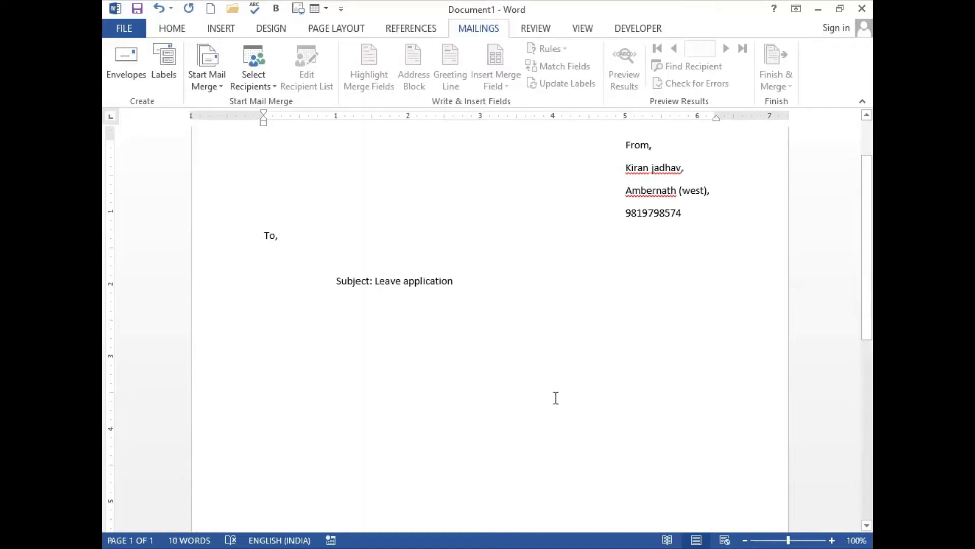
# Fill the body with three sample paragraphs using =rand(3), plus empty lines below
pyautogui.write('=ran')
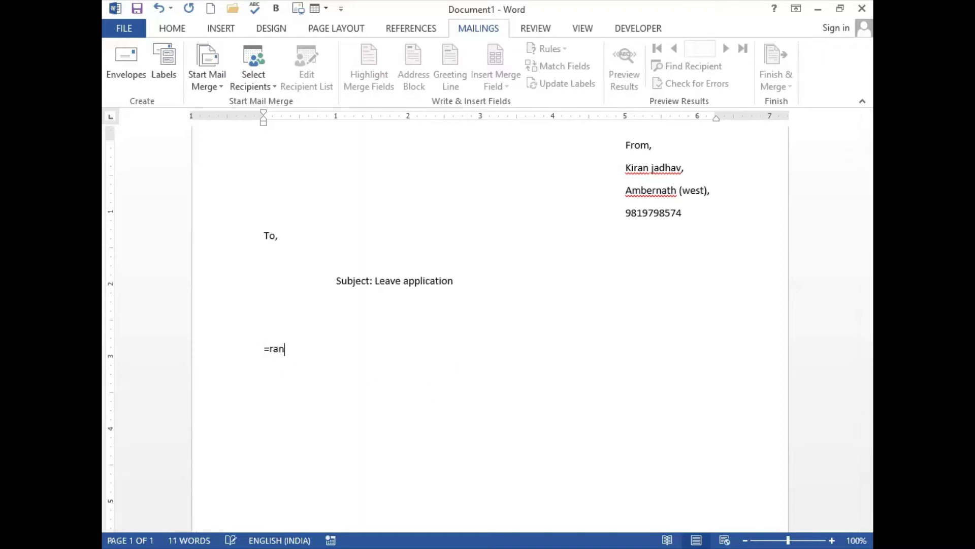
pyautogui.write('d(')
pyautogui.write('3)')
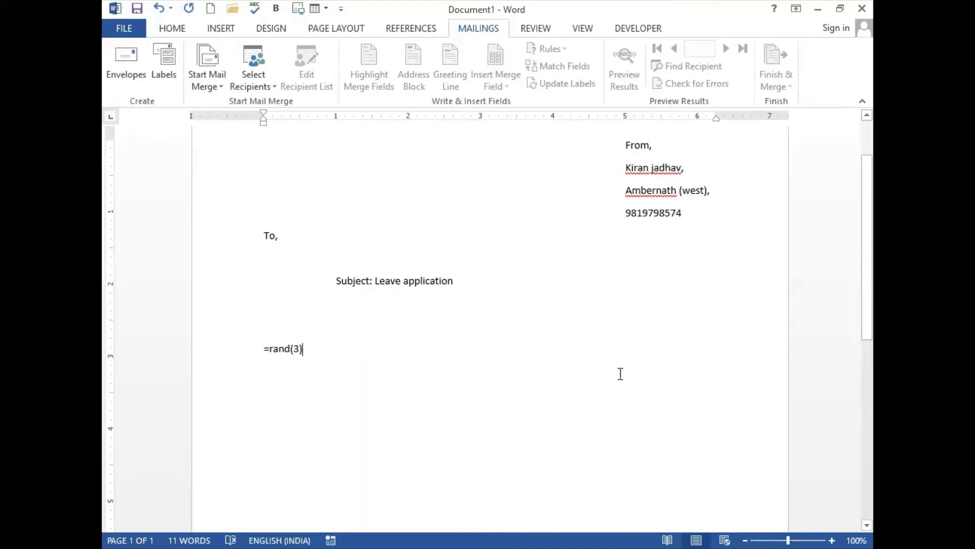
pyautogui.press('Return')
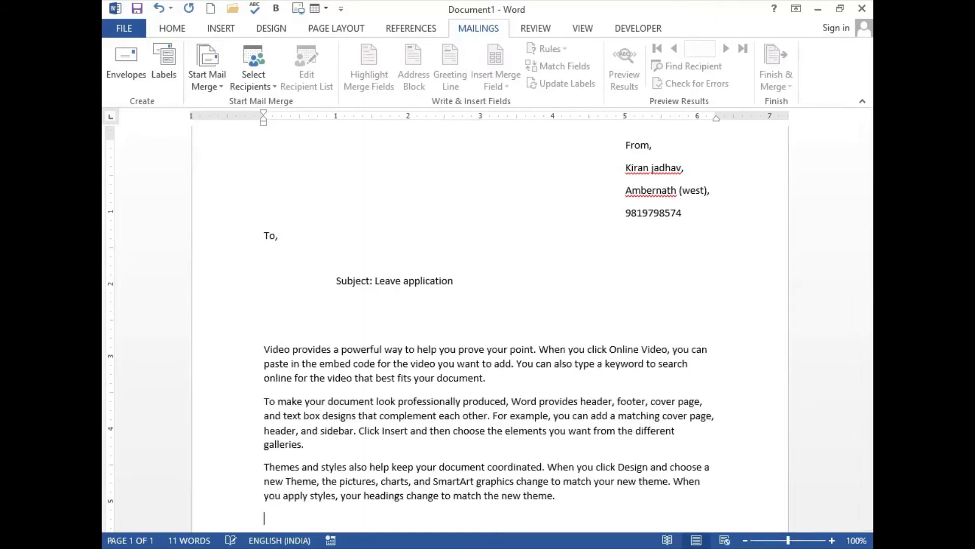
pyautogui.scroll(-5, 440, 371)
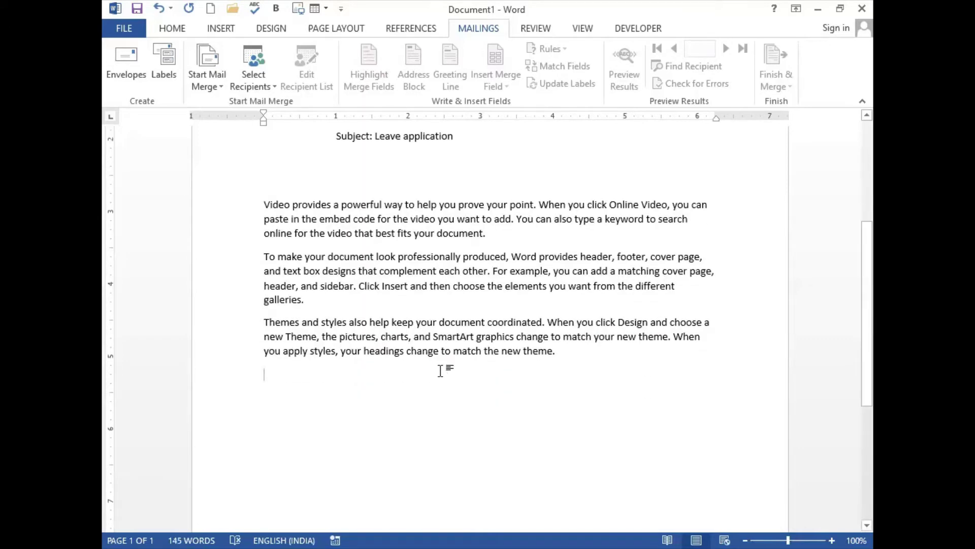
pyautogui.press('Return')
pyautogui.press('Return')
pyautogui.scroll(-1, 307, 413)
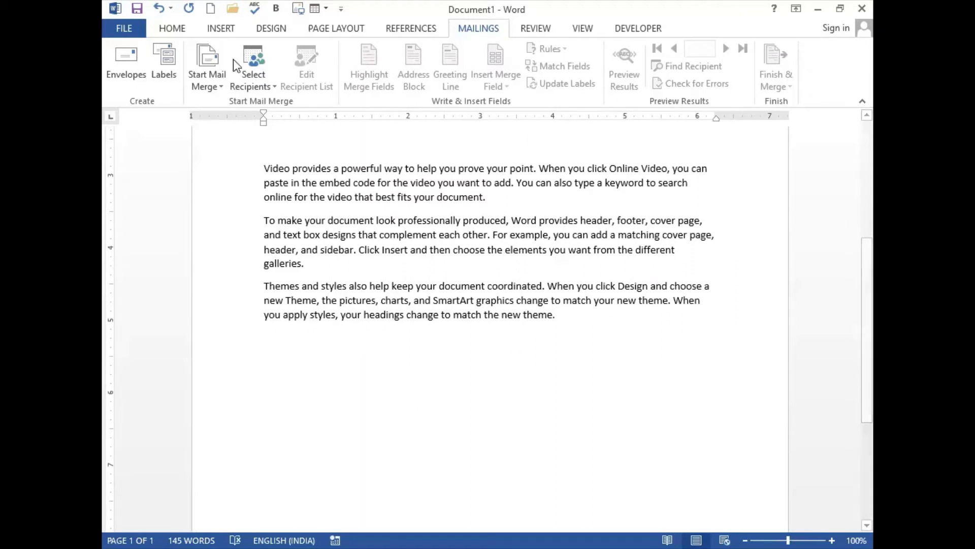
# Indent the empty line below the paragraphs four levels to the right
pyautogui.click(165, 29)
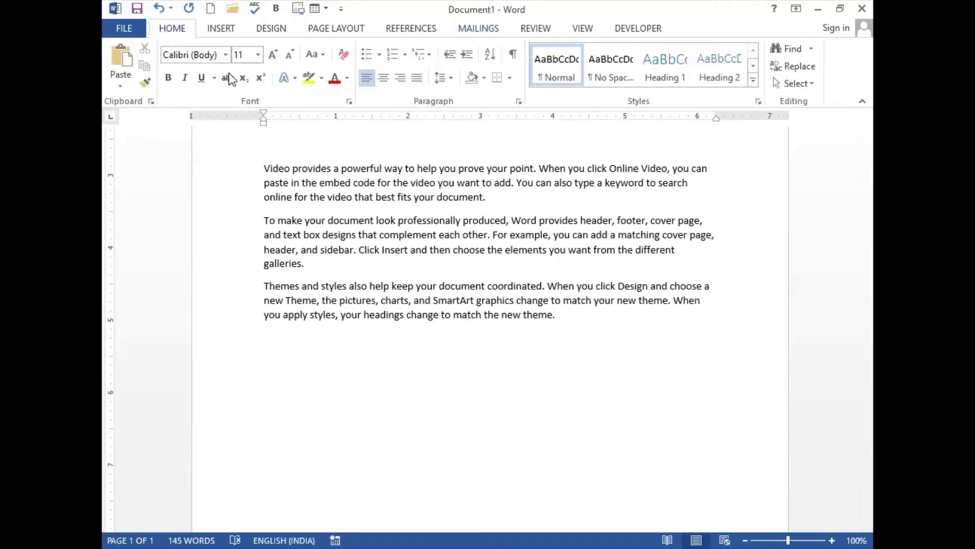
pyautogui.click(467, 55)
pyautogui.click(467, 55)
pyautogui.click(467, 55)
pyautogui.click(467, 54)
pyautogui.click(467, 55)
pyautogui.click(467, 54)
pyautogui.click(467, 54)
pyautogui.click(467, 54)
pyautogui.click(467, 54)
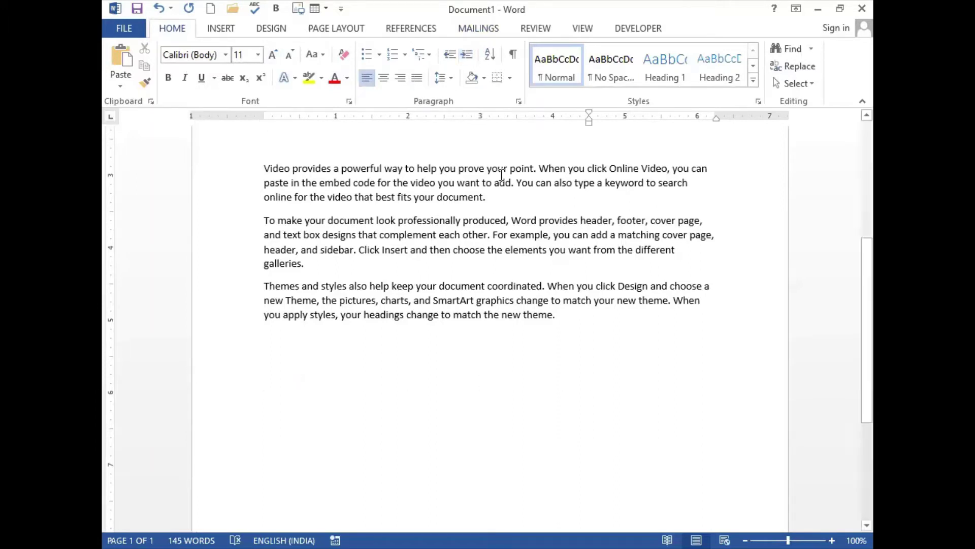
# Insert a signature line with the signer's name entered in Signature Setup
pyautogui.click(224, 29)
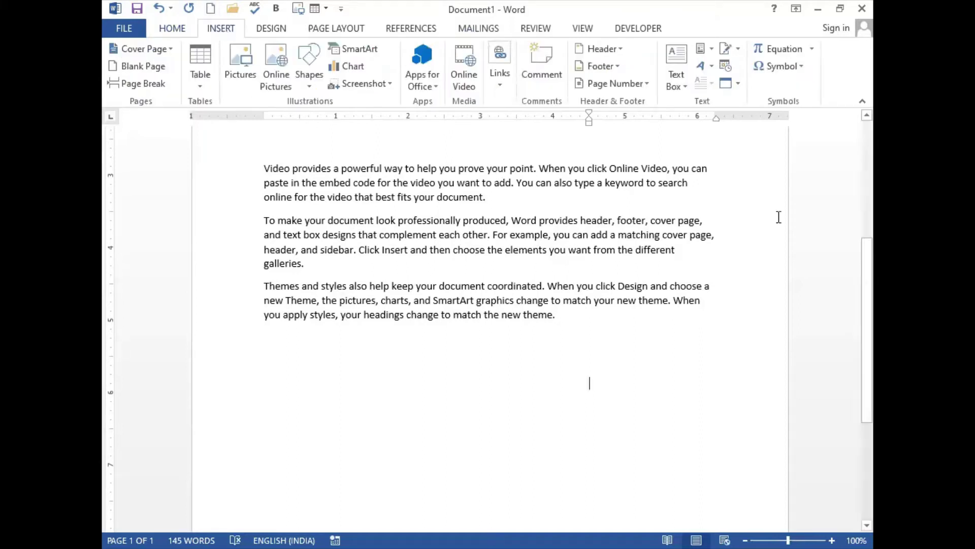
pyautogui.click(727, 49)
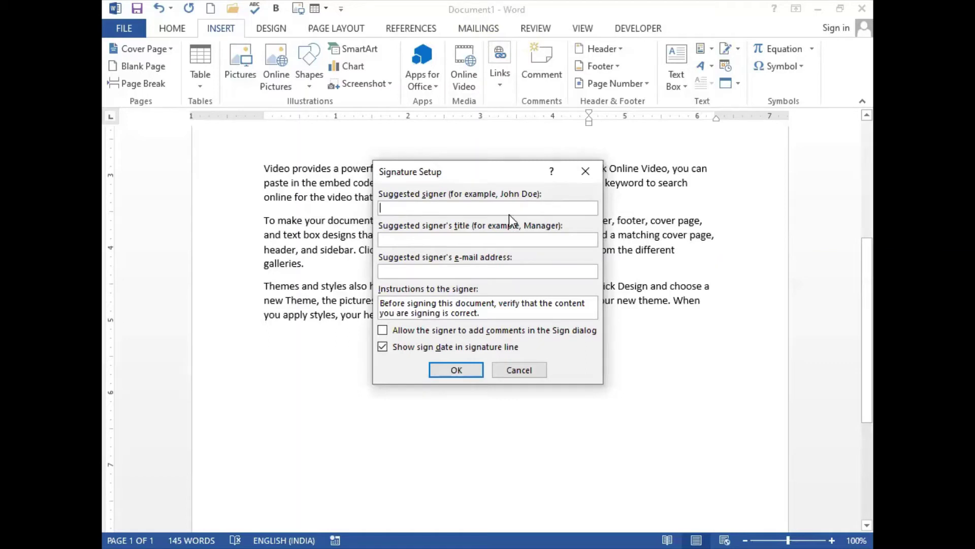
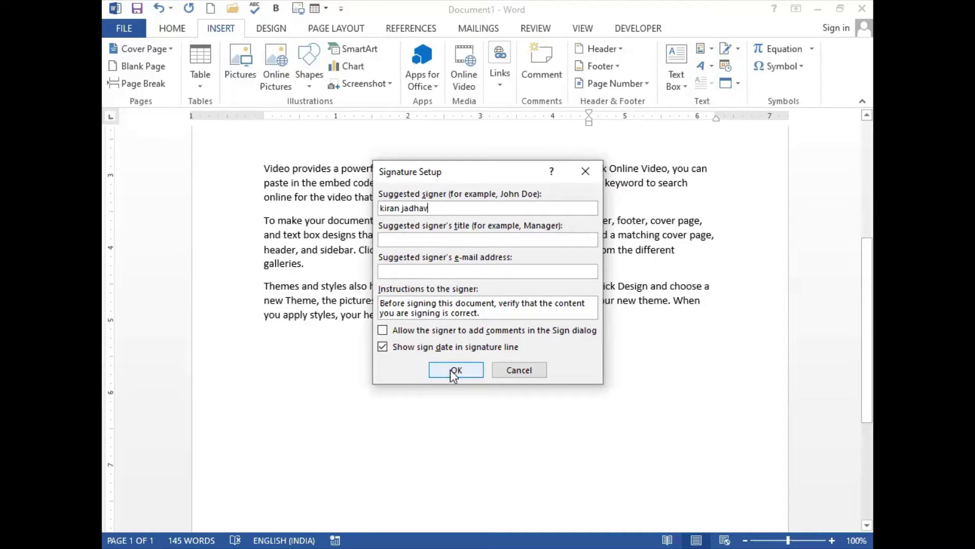
pyautogui.click(451, 370)
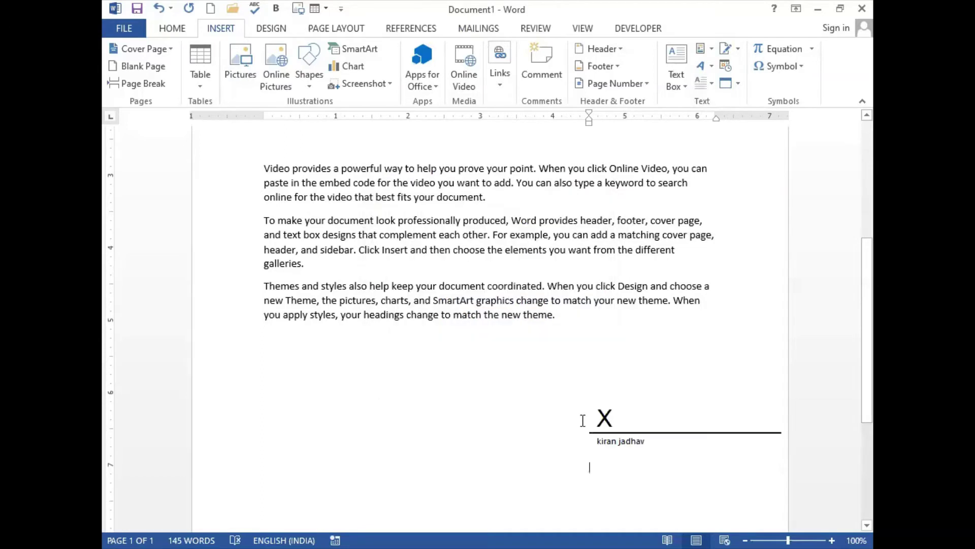
# Select the new signature line at the lower right of the letter
pyautogui.click(617, 396)
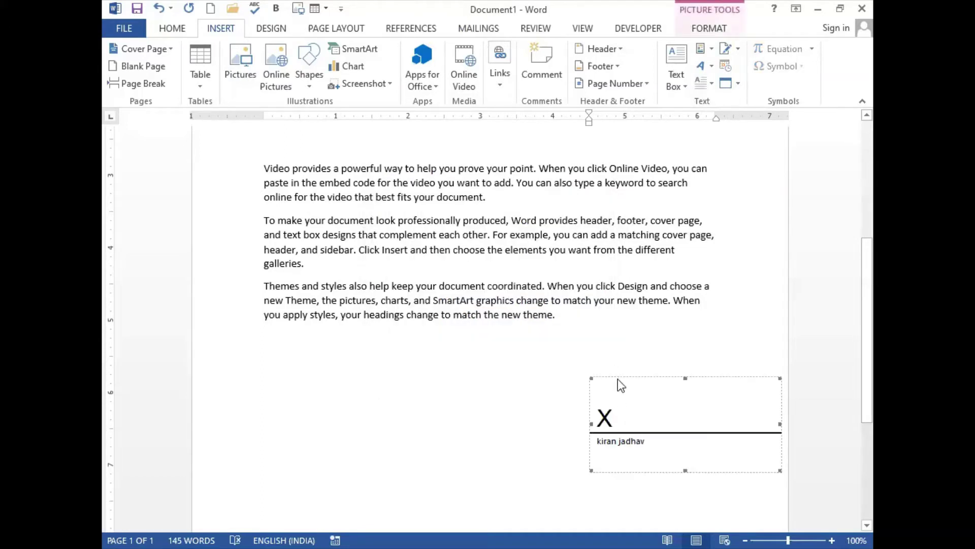
pyautogui.click(556, 413)
pyautogui.click(619, 435)
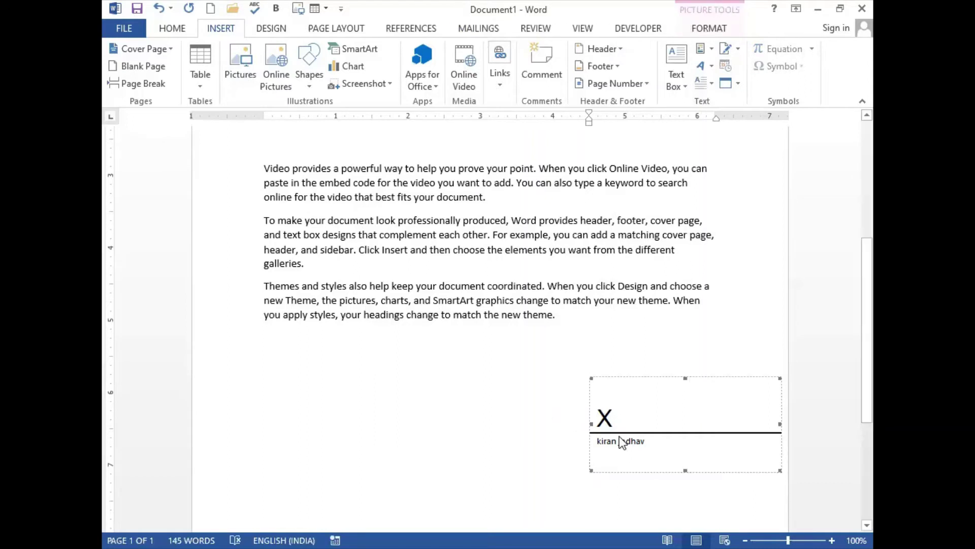
pyautogui.click(574, 394)
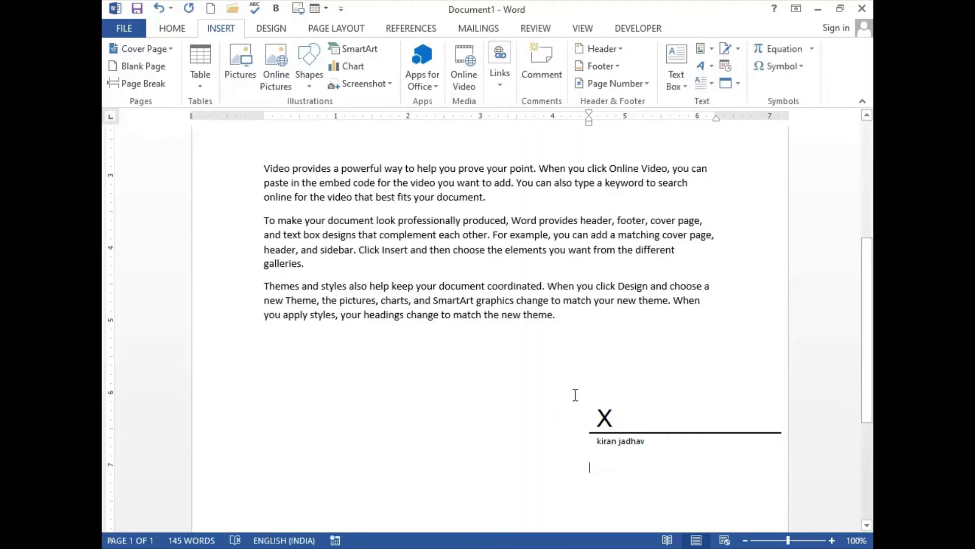
pyautogui.click(620, 394)
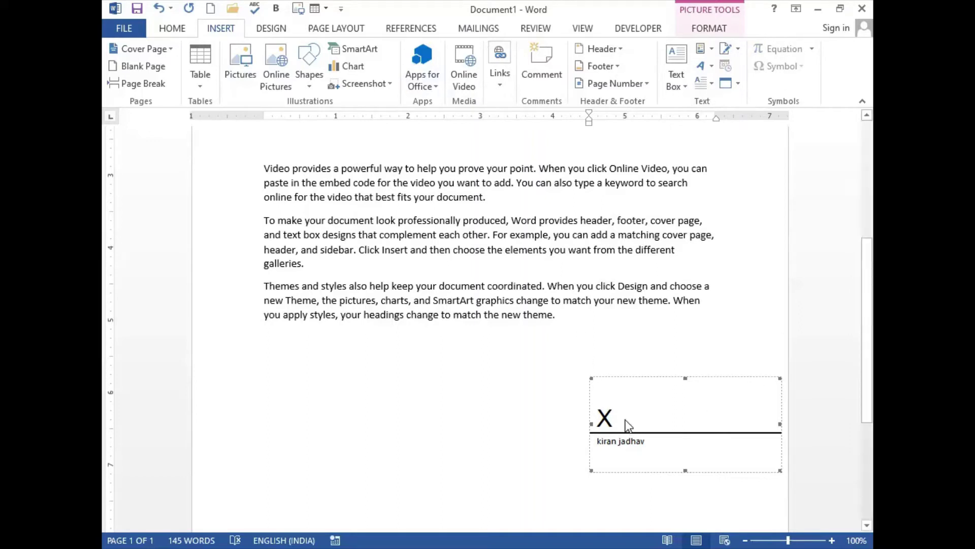
# Position the signature picture at the page's bottom right, then drag it slightly left
pyautogui.click(721, 30)
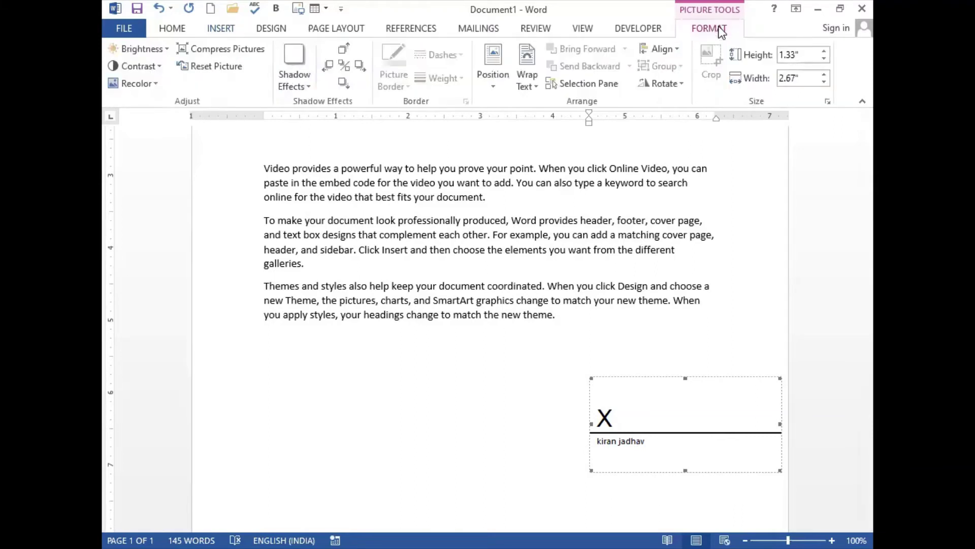
pyautogui.click(495, 84)
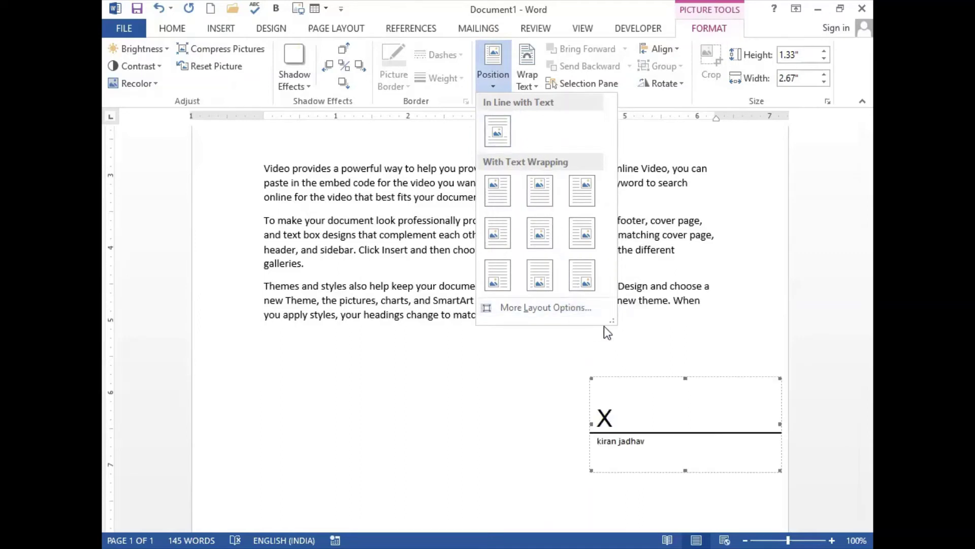
pyautogui.click(582, 277)
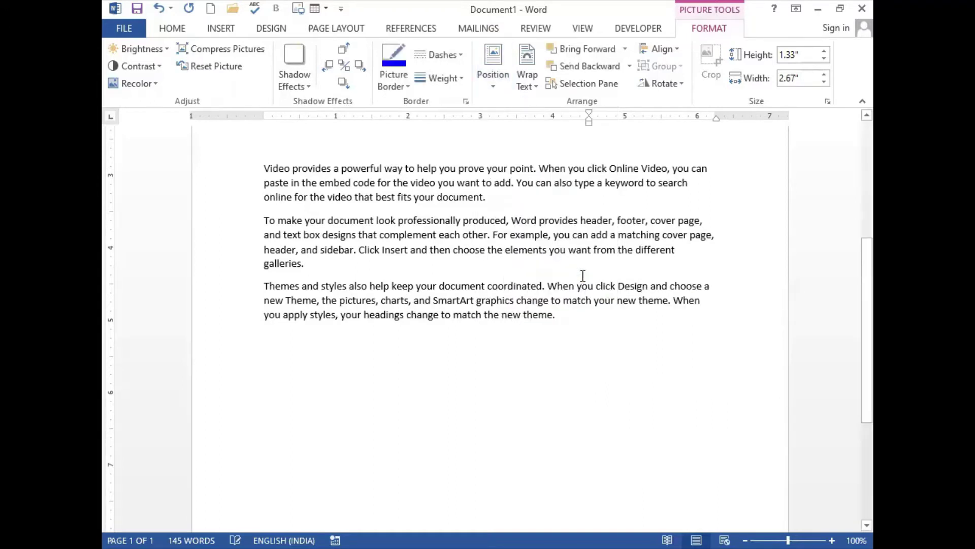
pyautogui.scroll(-5, 646, 420)
pyautogui.moveTo(588, 438); pyautogui.dragTo(635, 296)
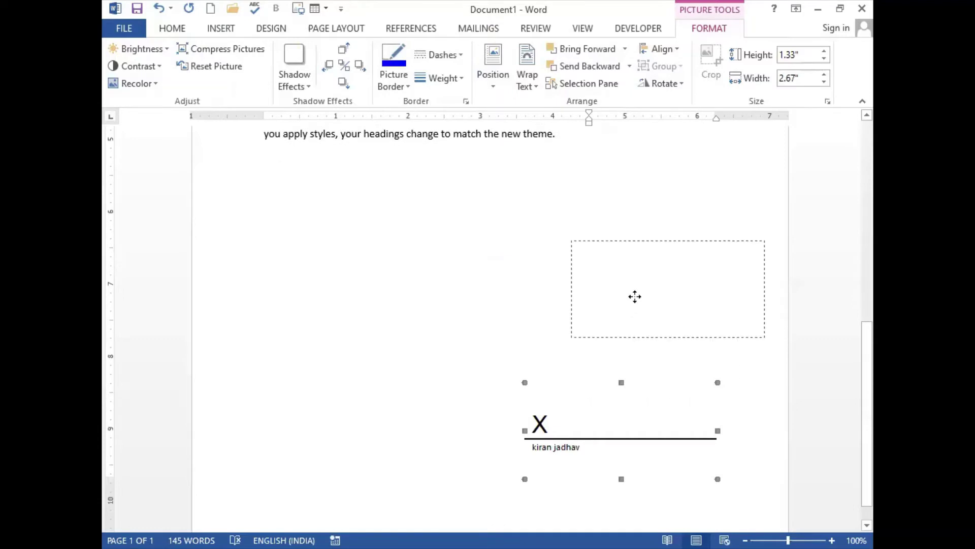
pyautogui.scroll(2, 635, 296)
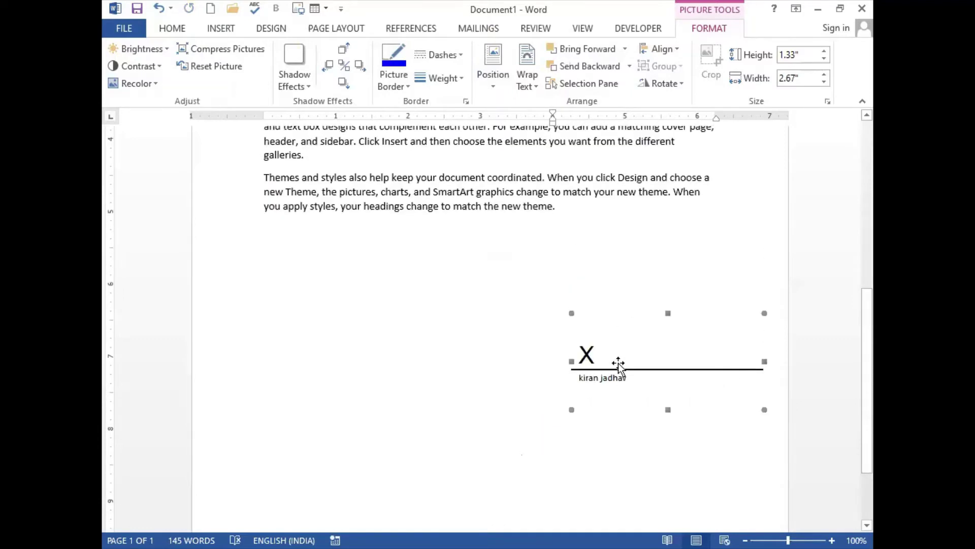
pyautogui.moveTo(612, 377)
pyautogui.mouseDown()
pyautogui.moveTo(590, 385)
pyautogui.moveTo(614, 399)
pyautogui.moveTo(577, 393)
pyautogui.mouseUp()
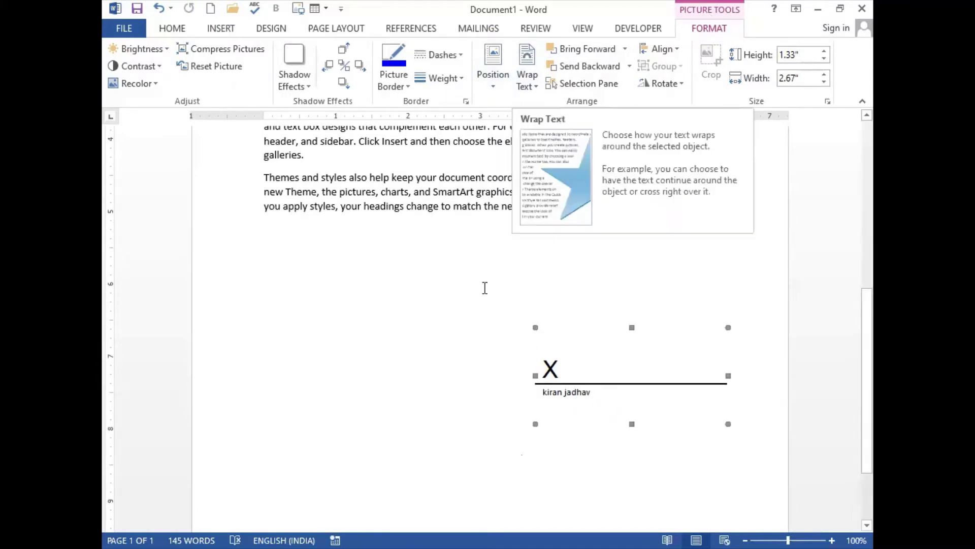
# Place the insertion point on the line below To, with the mail merge tools showing
pyautogui.scroll(2, 485, 312)
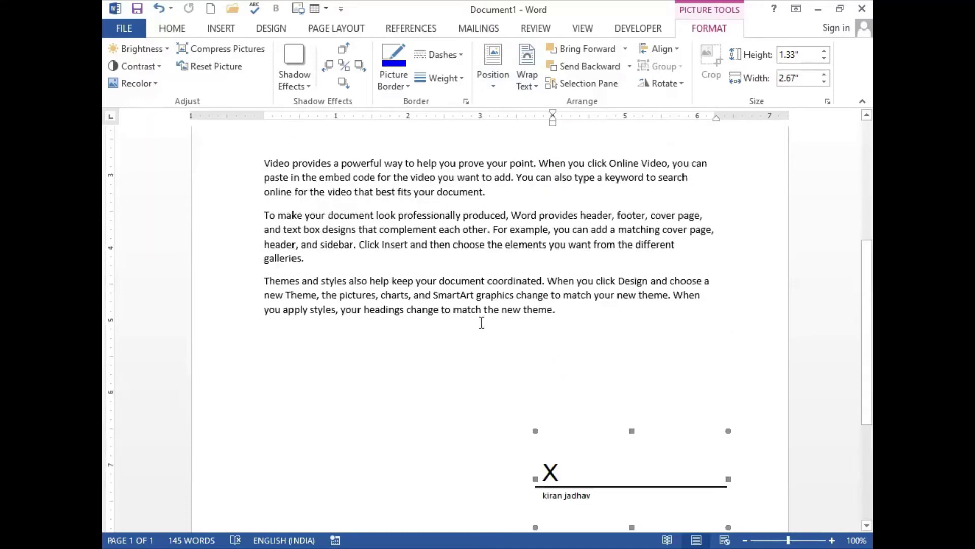
pyautogui.scroll(2, 481, 323)
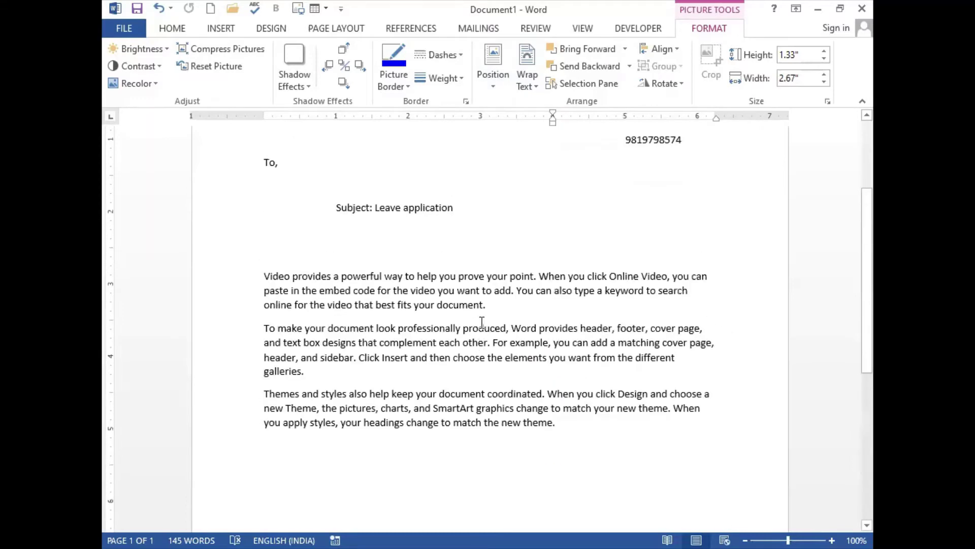
pyautogui.click(277, 188)
pyautogui.click(471, 32)
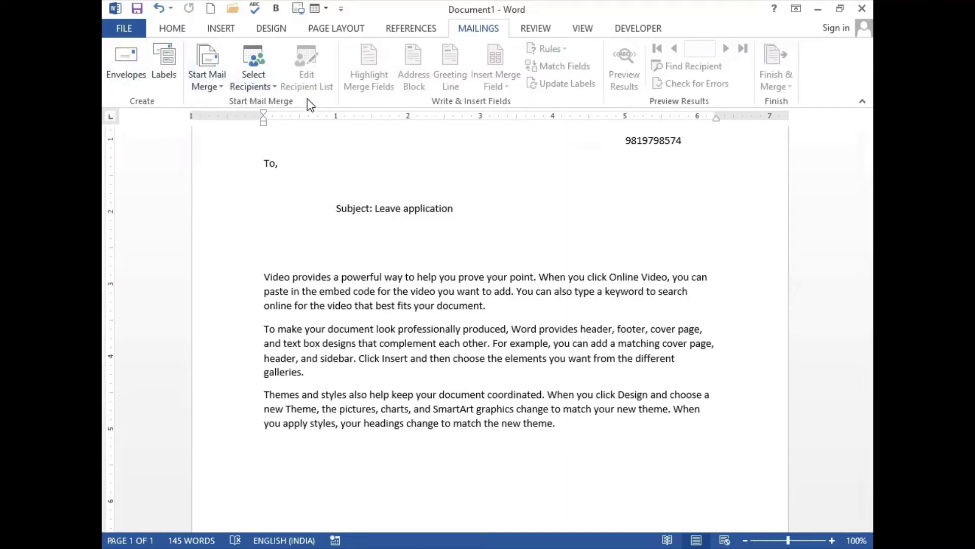
# Make the leave letter a Letters-type mail merge document
pyautogui.click(213, 89)
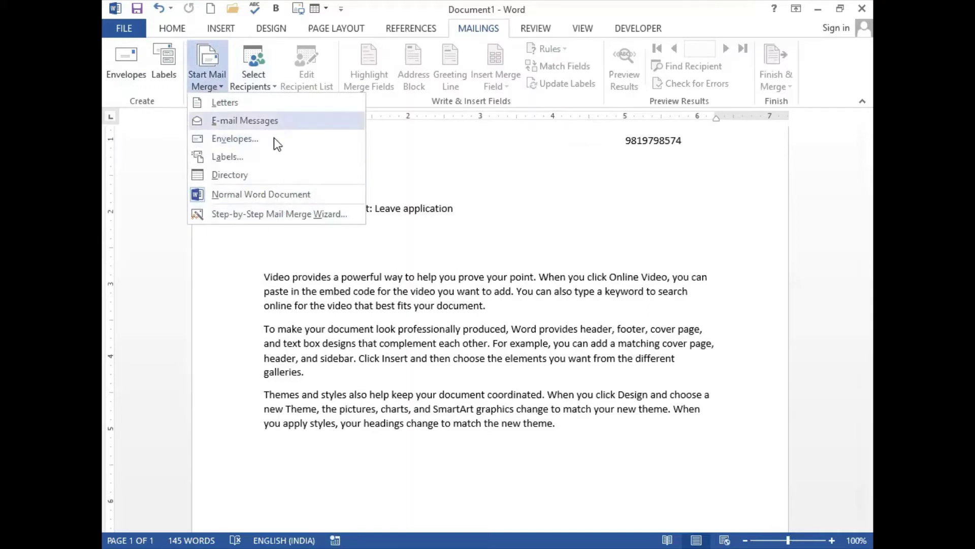
pyautogui.click(239, 103)
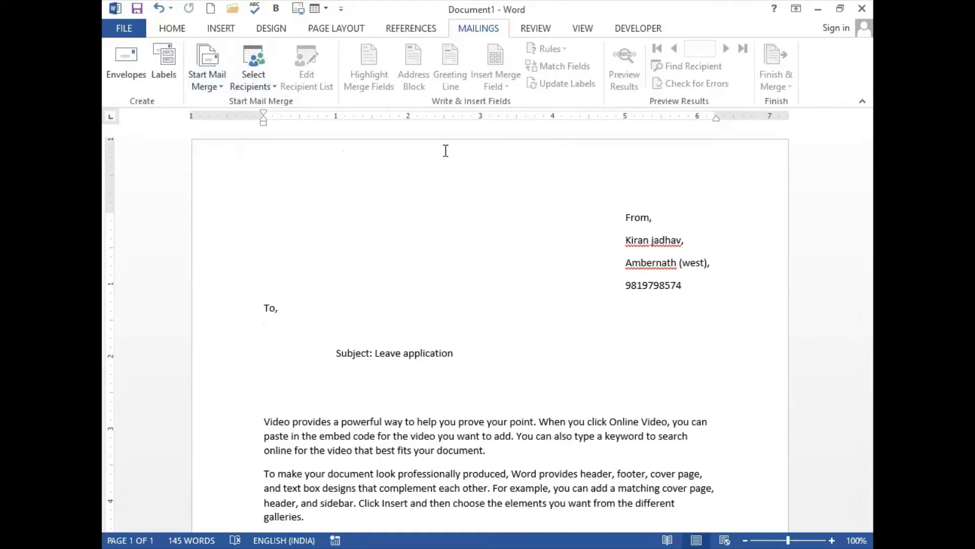
# Put the cursor on the empty line below To, and show the Select Recipients choices
pyautogui.click(254, 86)
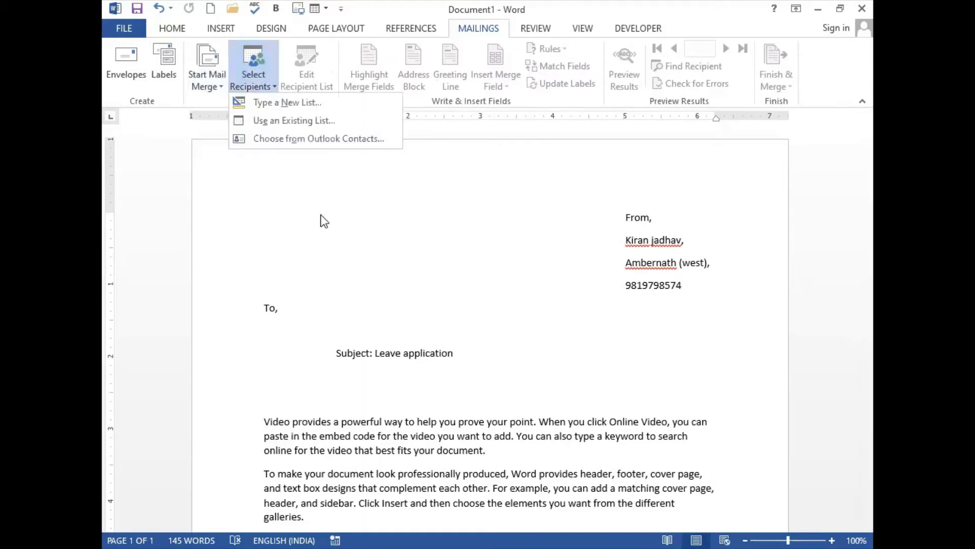
pyautogui.click(269, 75)
pyautogui.click(266, 80)
pyautogui.click(269, 327)
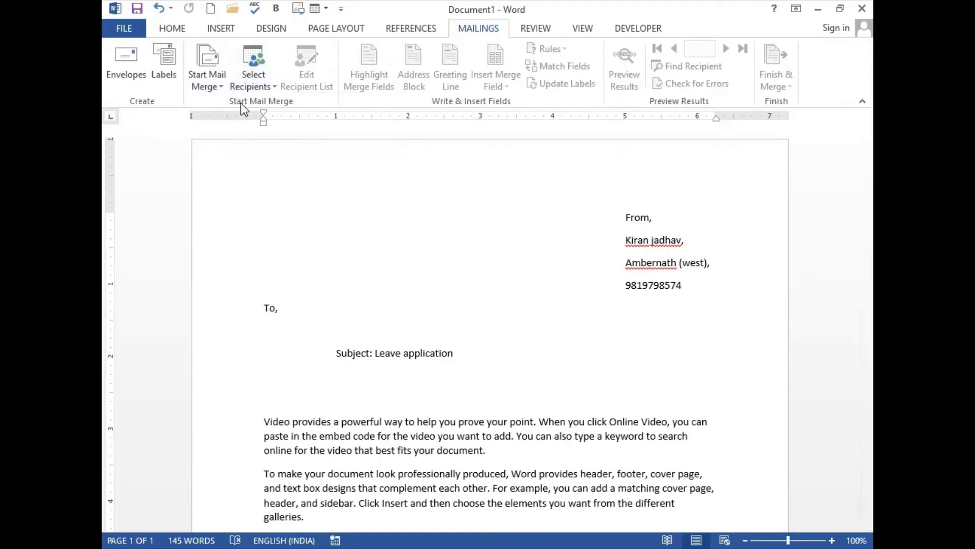
pyautogui.click(265, 90)
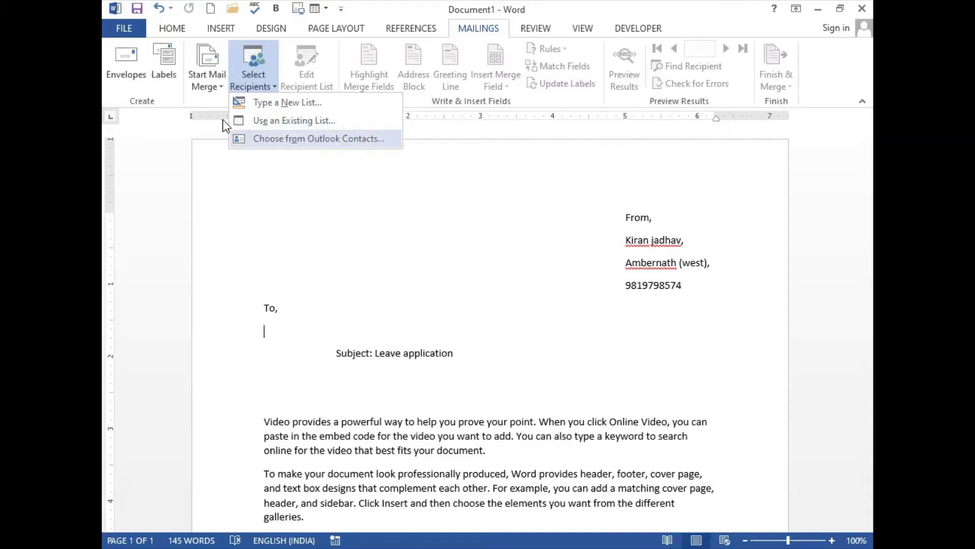
# Begin a new typed recipient list and step through the Title to Address Line 1 cells
pyautogui.click(298, 103)
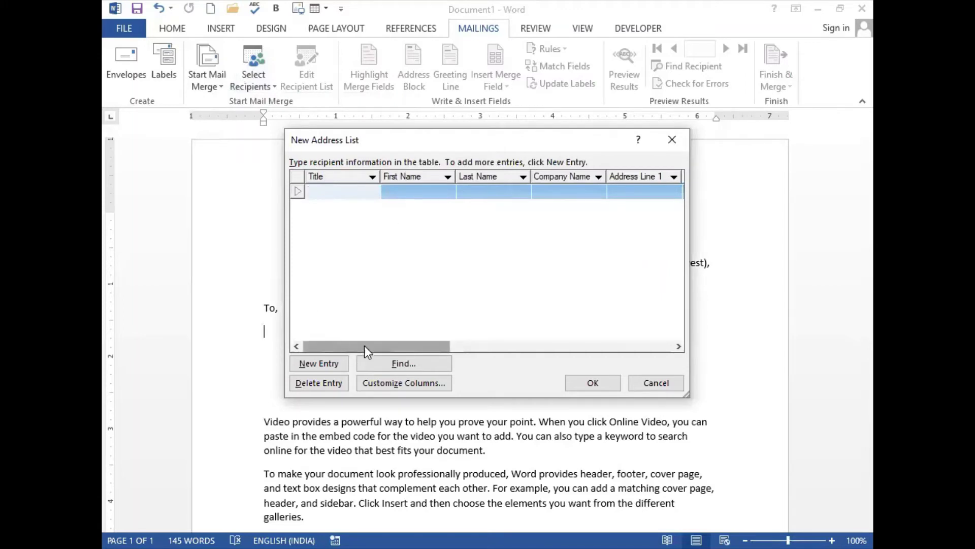
pyautogui.moveTo(364, 346)
pyautogui.mouseDown()
pyautogui.moveTo(483, 348)
pyautogui.moveTo(331, 245)
pyautogui.mouseUp()
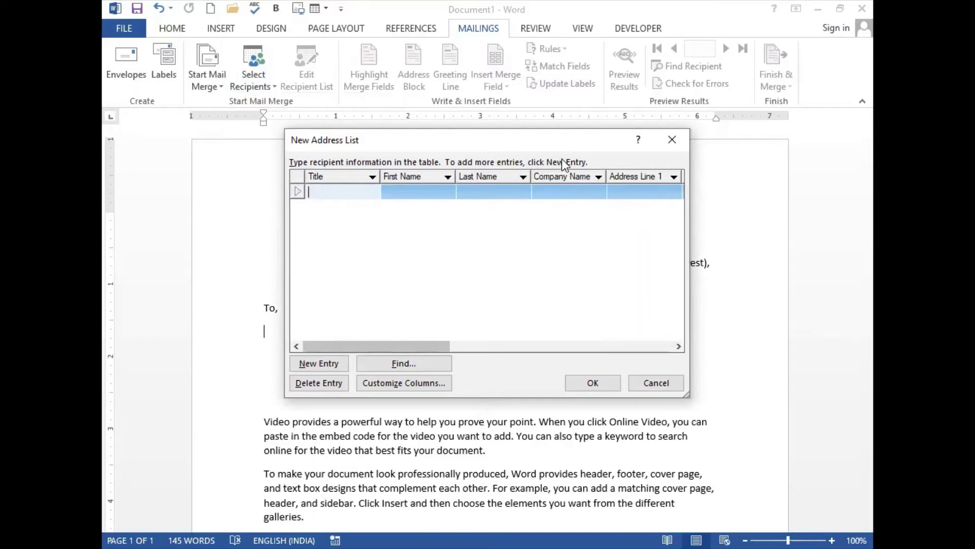
pyautogui.click(416, 189)
pyautogui.click(488, 187)
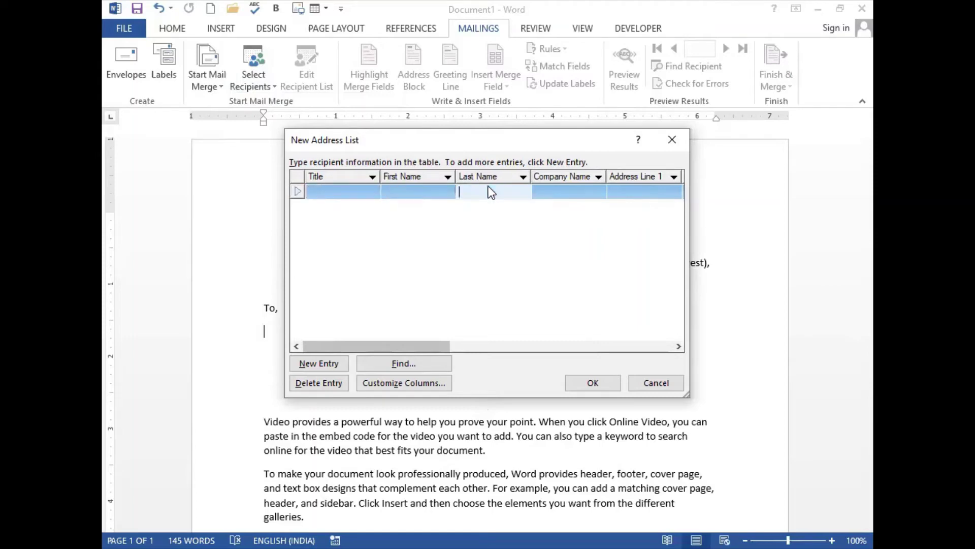
pyautogui.click(568, 191)
pyautogui.click(642, 188)
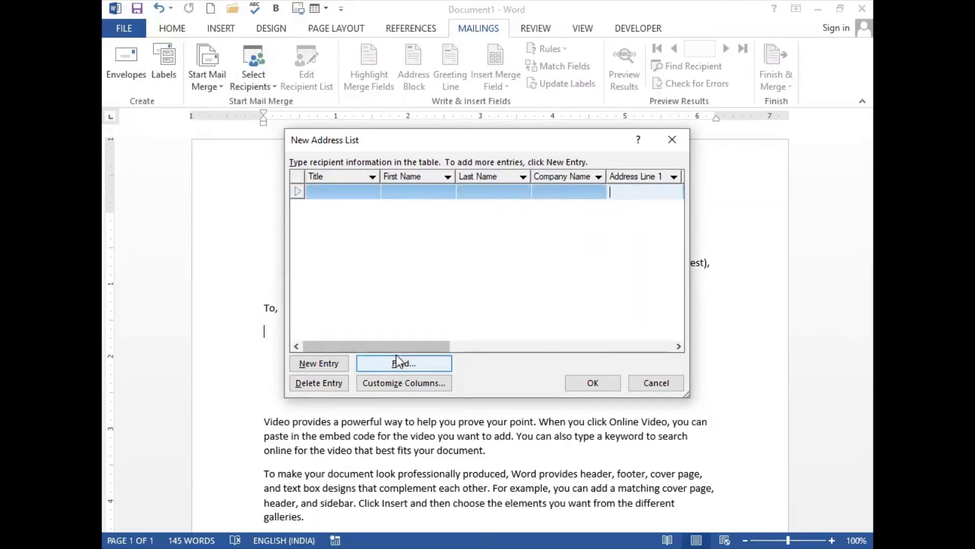
pyautogui.moveTo(395, 344)
pyautogui.mouseDown()
pyautogui.moveTo(634, 341)
pyautogui.moveTo(336, 339)
pyautogui.mouseUp()
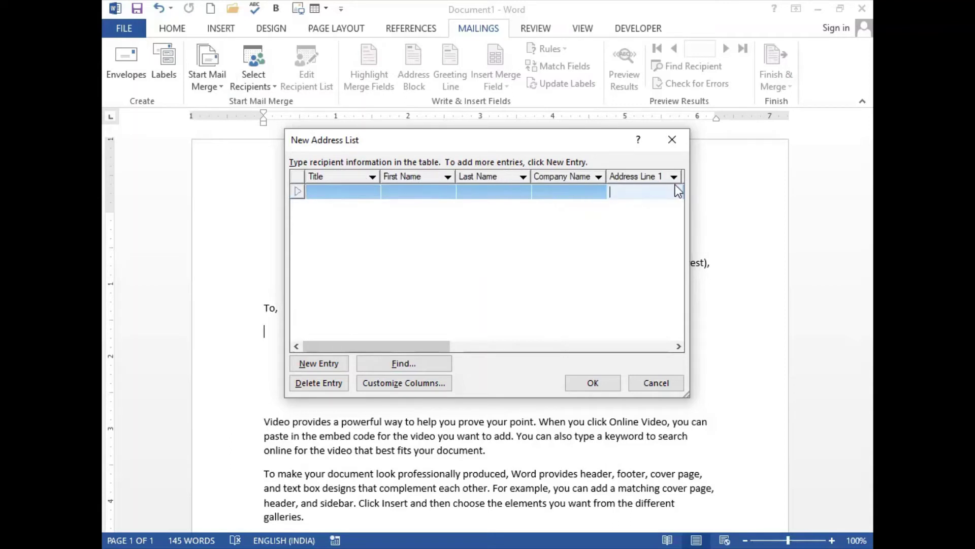
pyautogui.moveTo(407, 344)
pyautogui.mouseDown()
pyautogui.moveTo(655, 346)
pyautogui.moveTo(349, 357)
pyautogui.mouseUp()
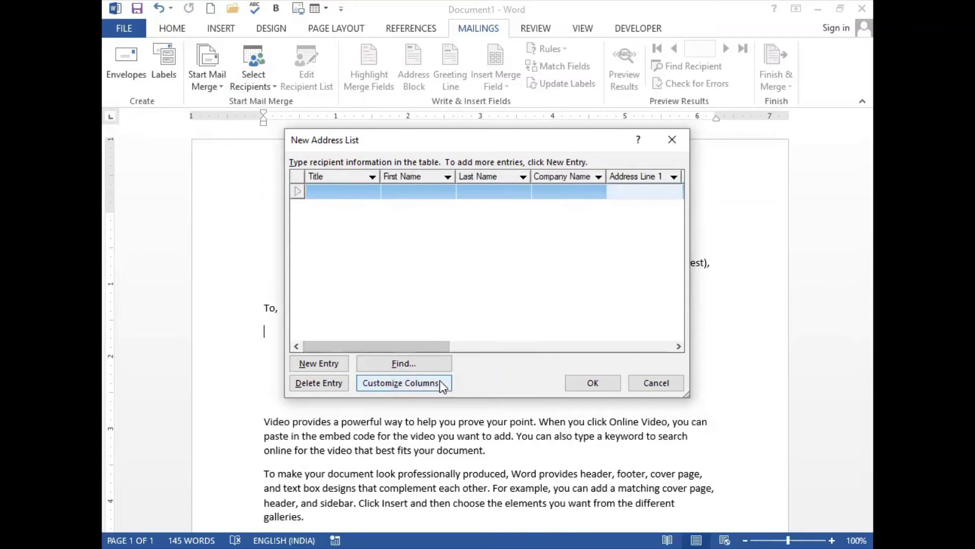
# Open Customize Columns and delete the Title and Company Name fields
pyautogui.click(404, 384)
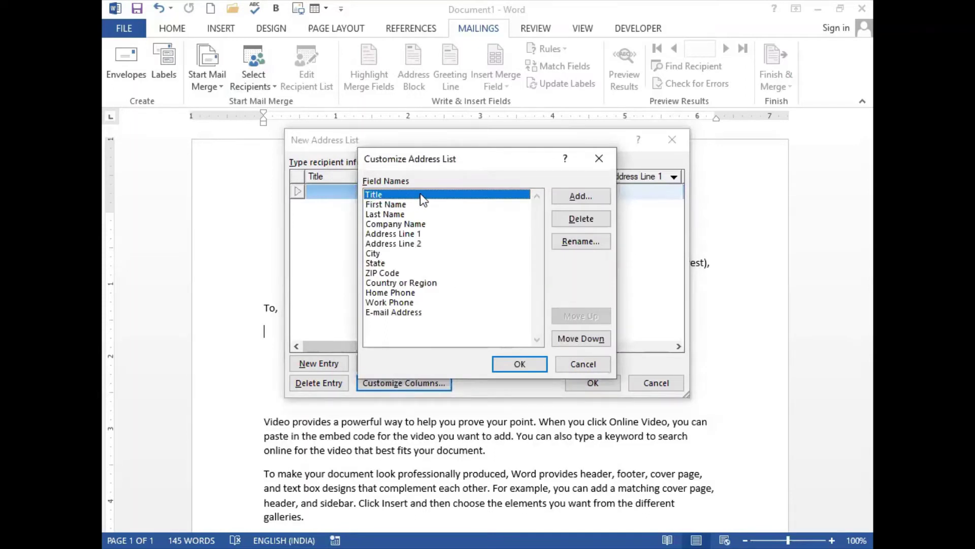
pyautogui.click(573, 218)
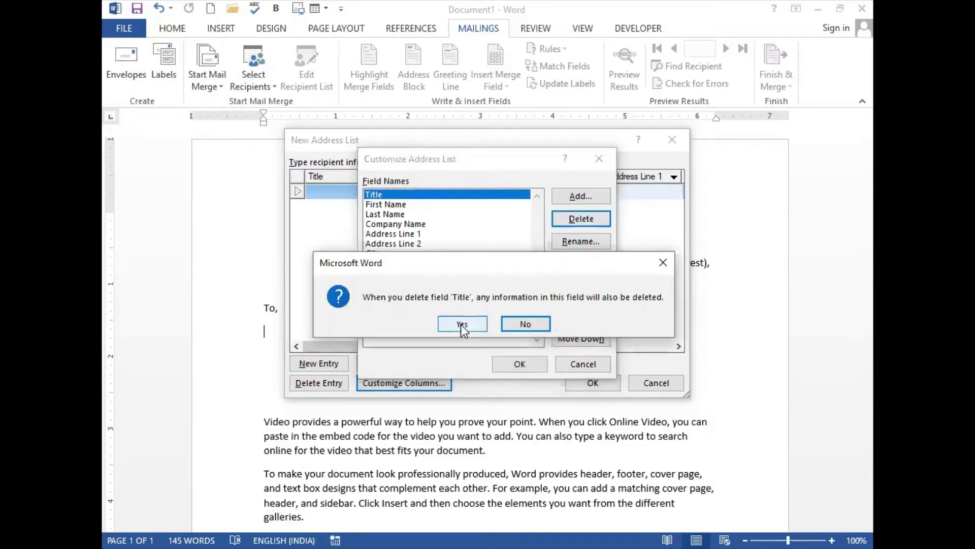
pyautogui.click(462, 324)
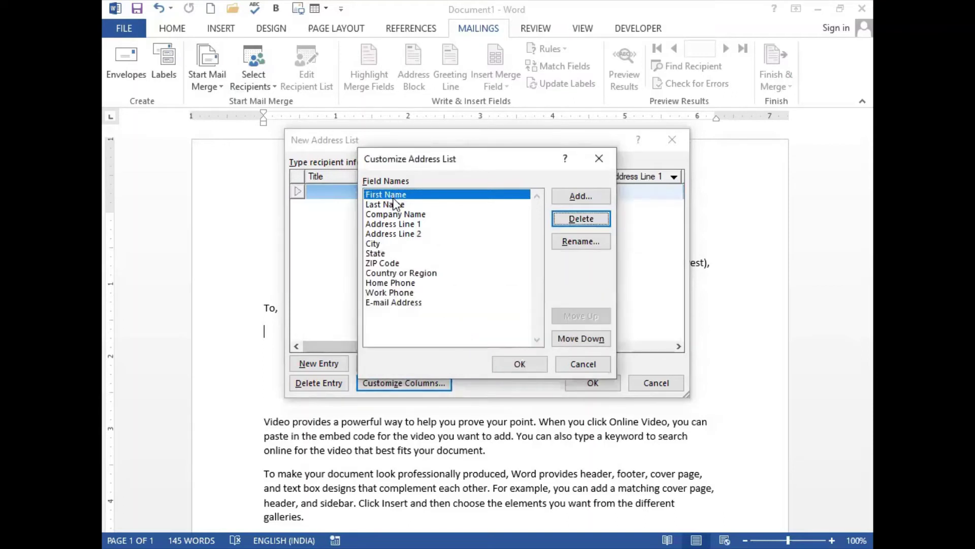
pyautogui.click(388, 205)
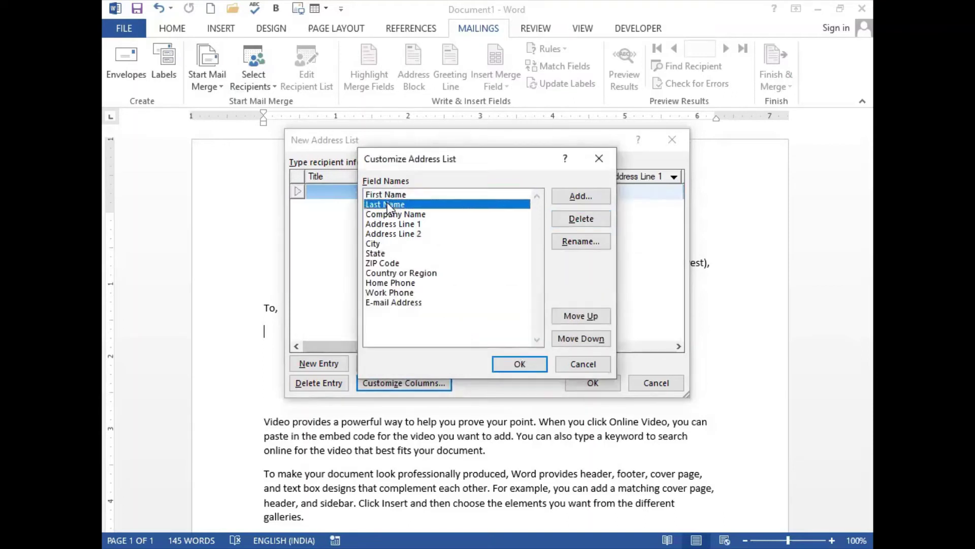
pyautogui.click(400, 215)
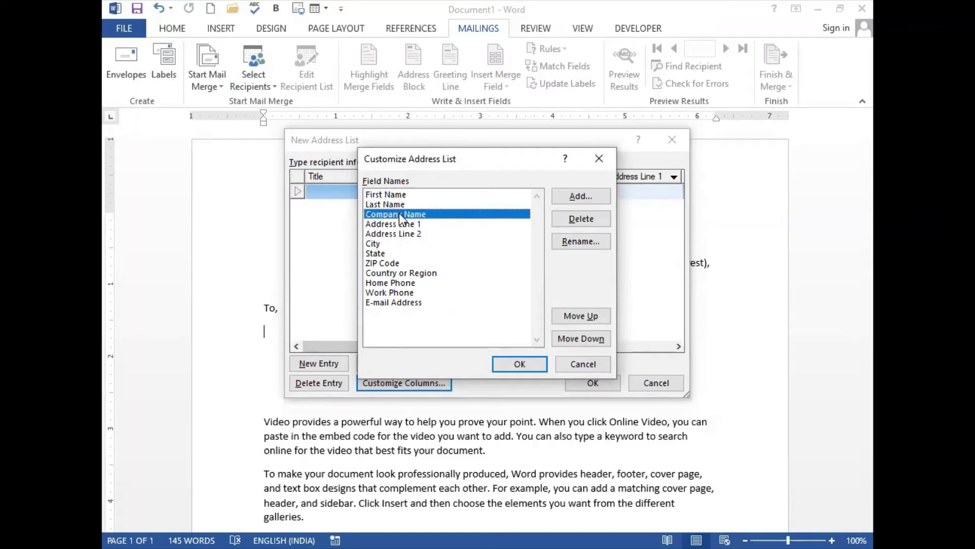
pyautogui.click(563, 220)
pyautogui.click(464, 325)
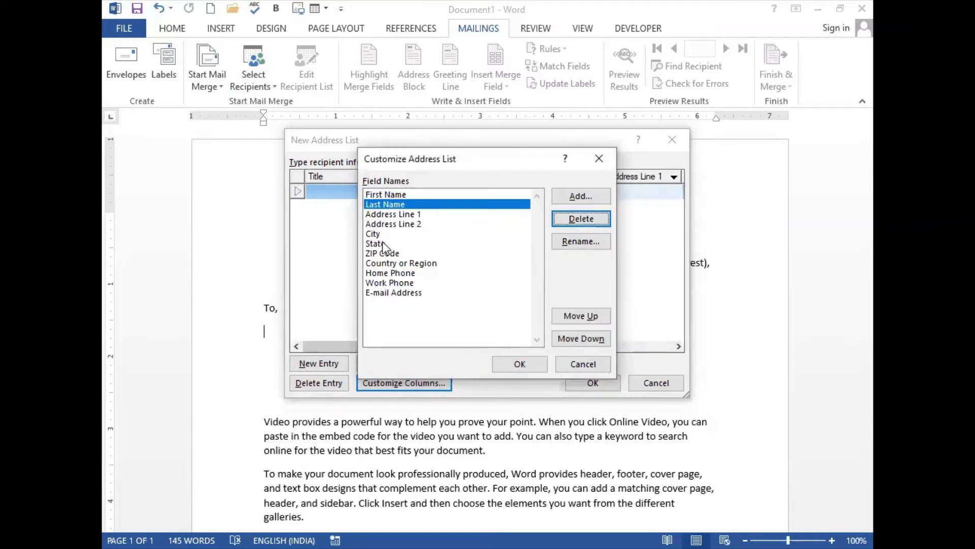
# Delete the Address Line 2, City and State fields from the address list
pyautogui.click(398, 225)
pyautogui.click(587, 223)
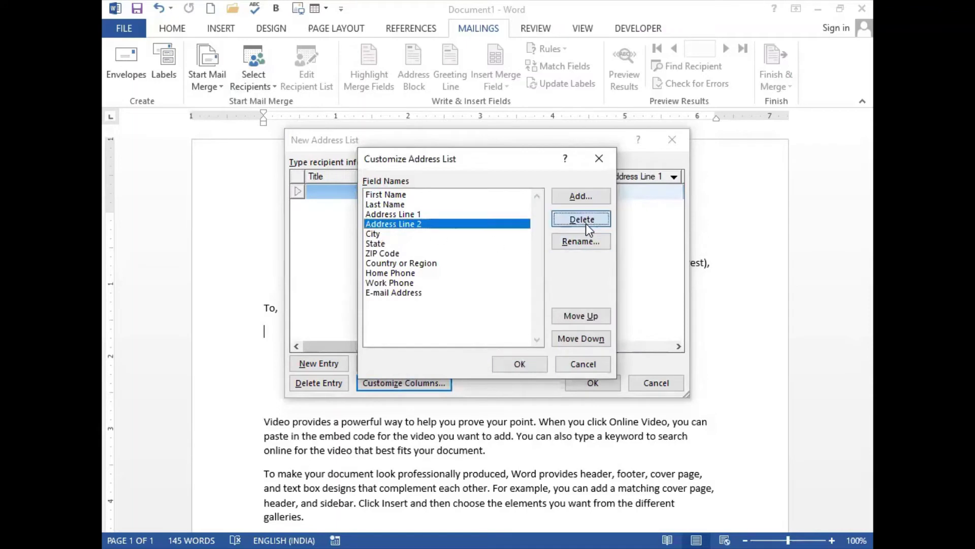
pyautogui.click(450, 324)
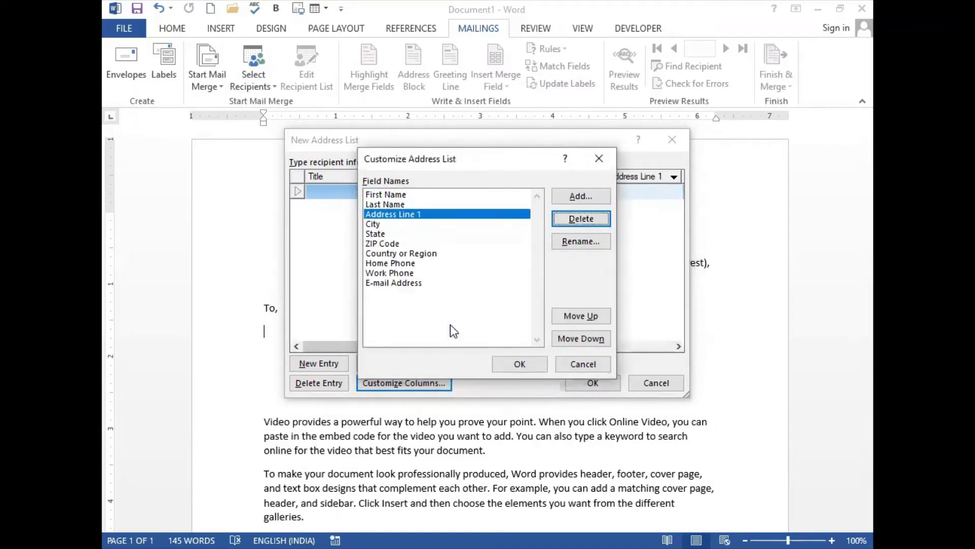
pyautogui.click(380, 226)
pyautogui.click(587, 223)
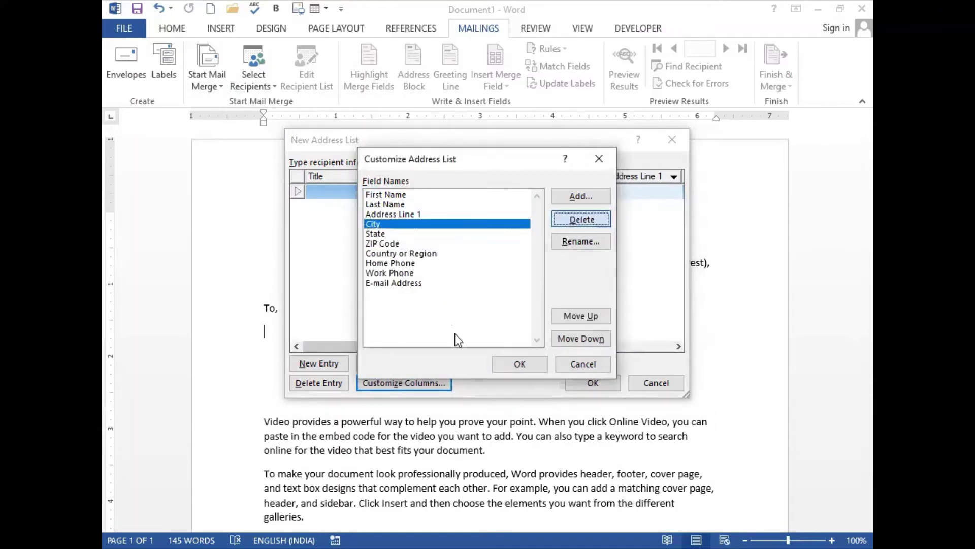
pyautogui.click(460, 320)
pyautogui.click(376, 224)
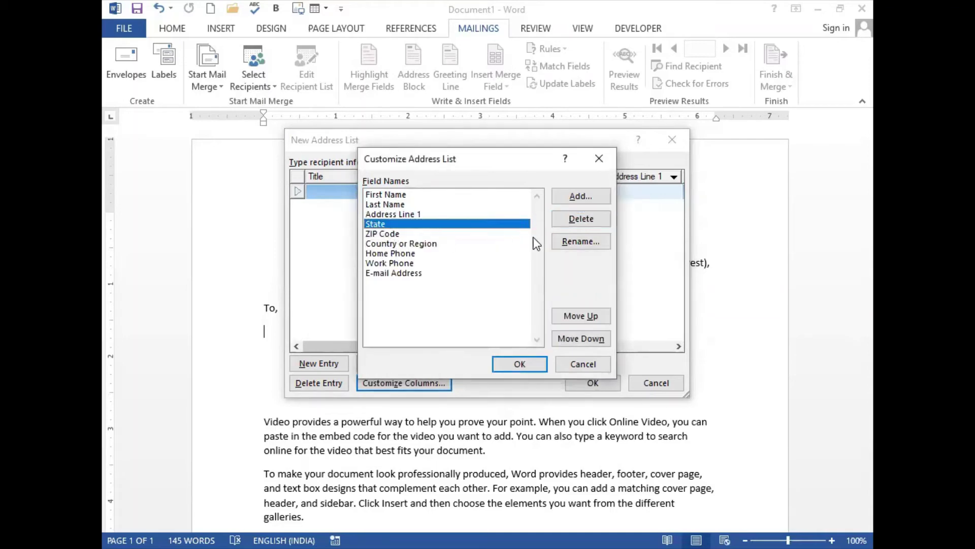
pyautogui.click(571, 212)
pyautogui.click(470, 319)
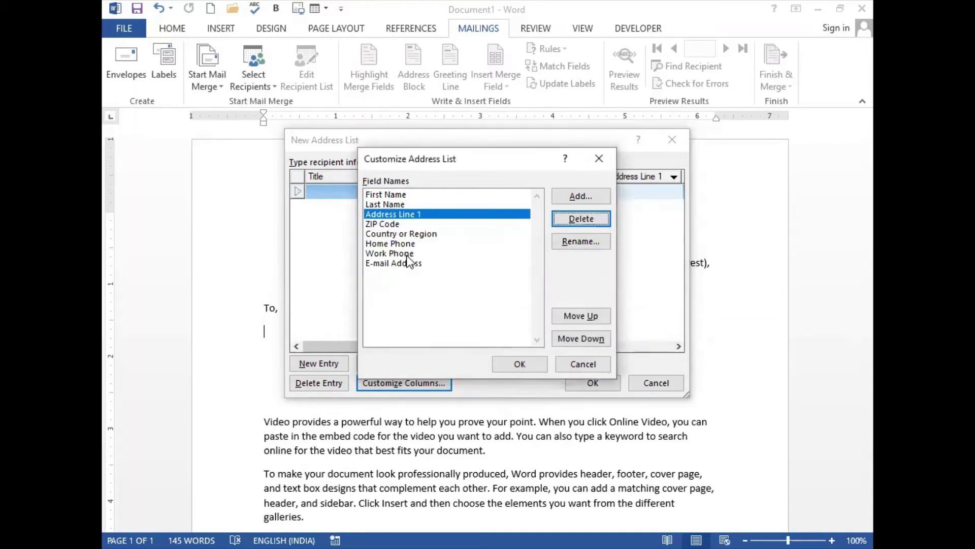
pyautogui.click(399, 223)
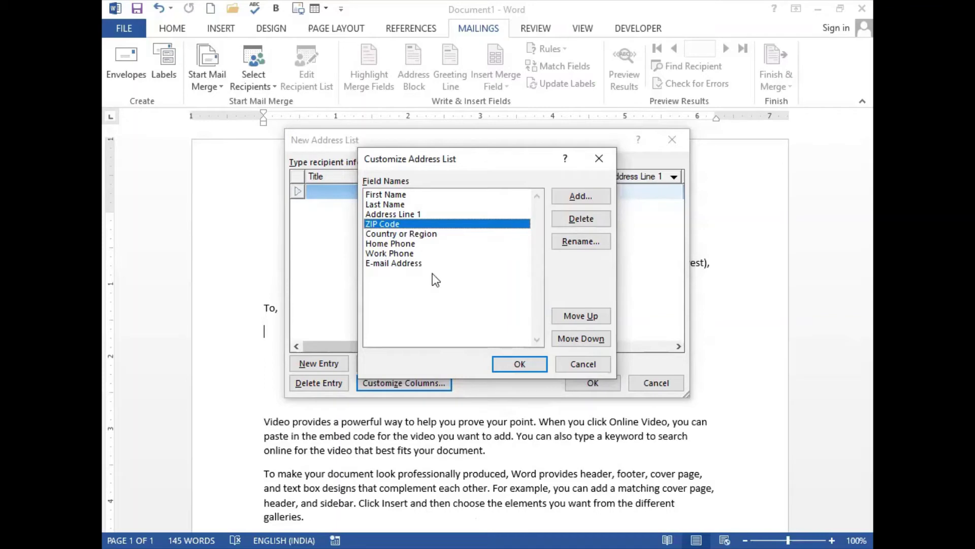
# Rename the ZIP Code field to Pin Code
pyautogui.click(587, 240)
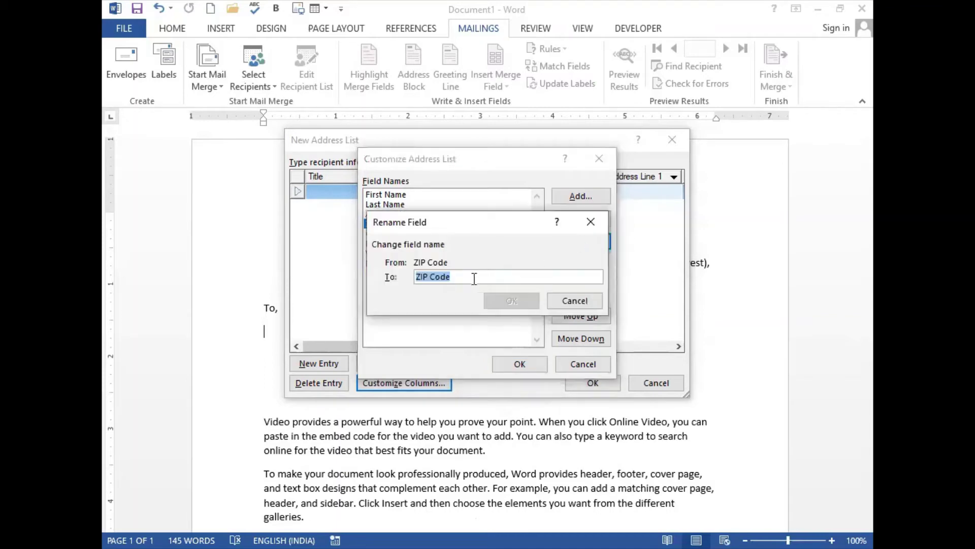
pyautogui.click(430, 276)
pyautogui.press('BackSpace')
pyautogui.press('BackSpace')
pyautogui.press('BackSpace')
pyautogui.press('BackSpace')
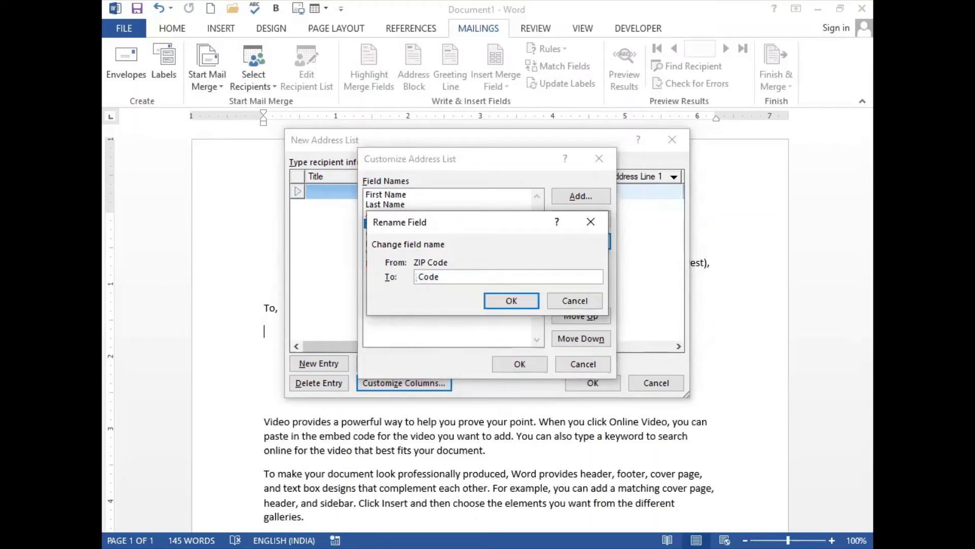
pyautogui.write('Pin')
pyautogui.click(498, 302)
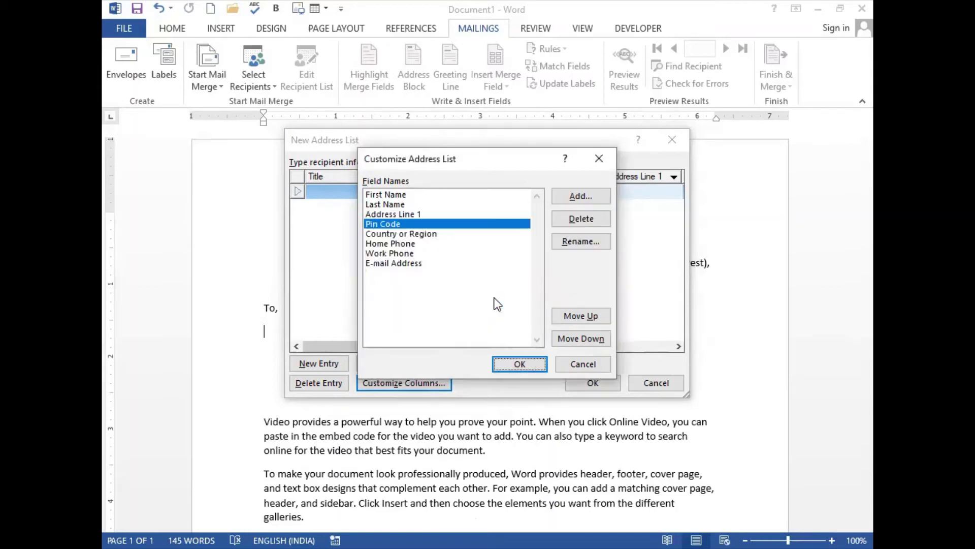
# Delete Country or Region, Home Phone and Work Phone, then accept the field list
pyautogui.click(411, 235)
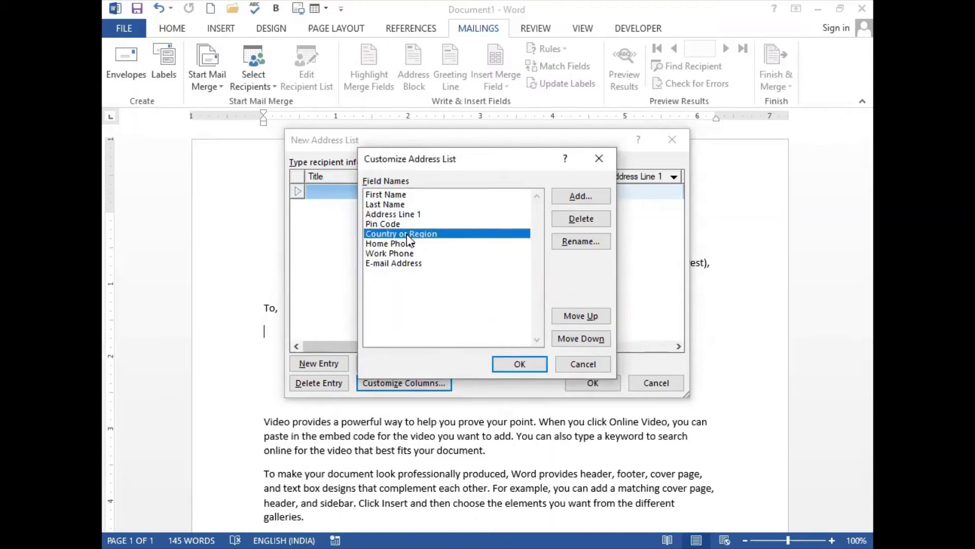
pyautogui.click(563, 217)
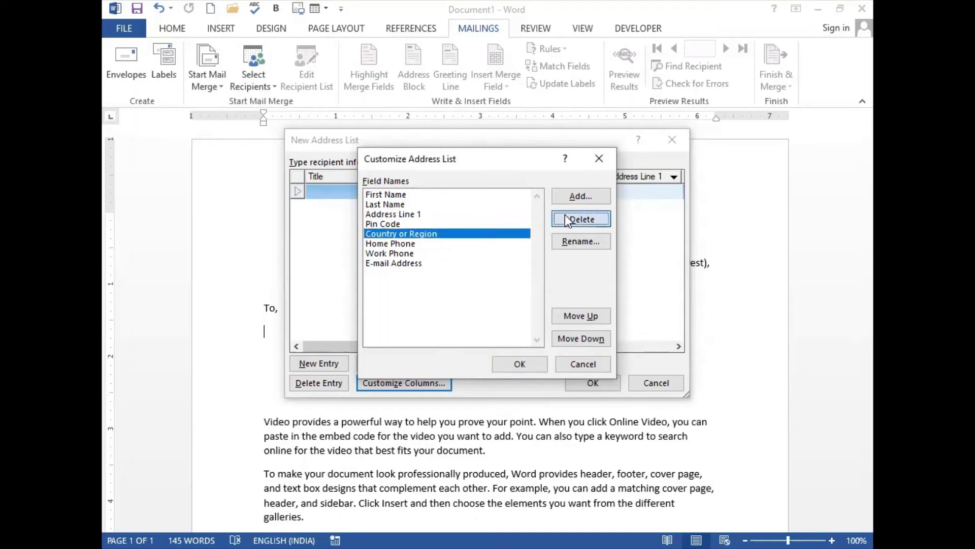
pyautogui.click(471, 326)
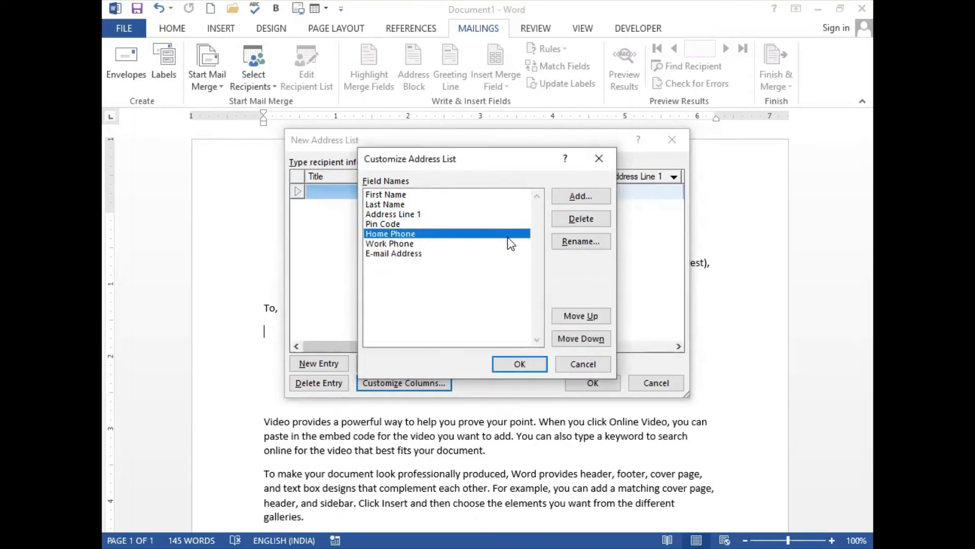
pyautogui.click(572, 221)
pyautogui.click(467, 326)
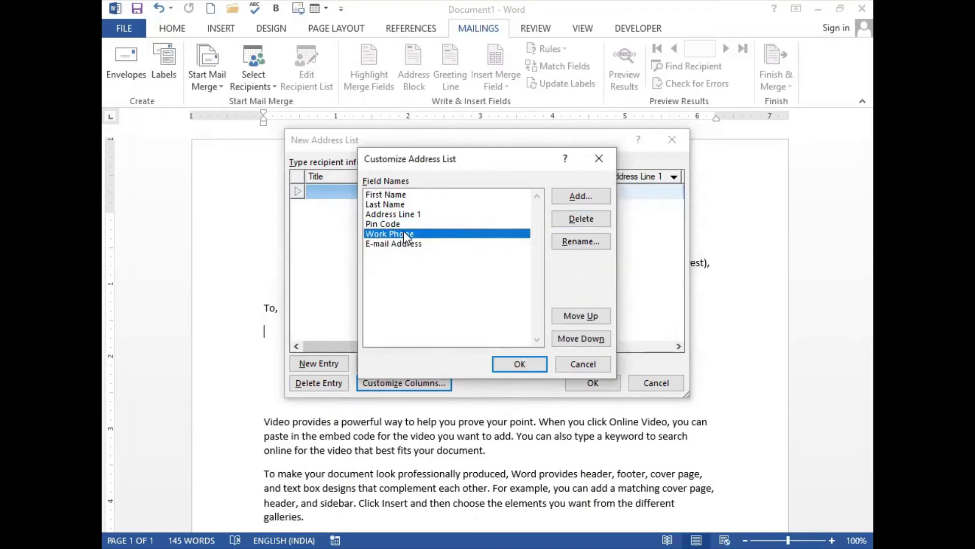
pyautogui.click(553, 224)
pyautogui.click(452, 329)
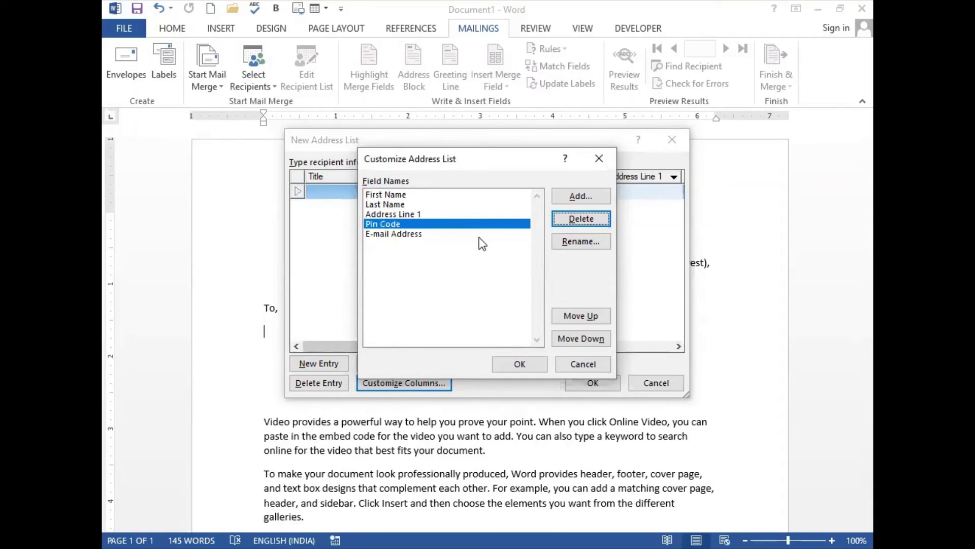
pyautogui.click(519, 364)
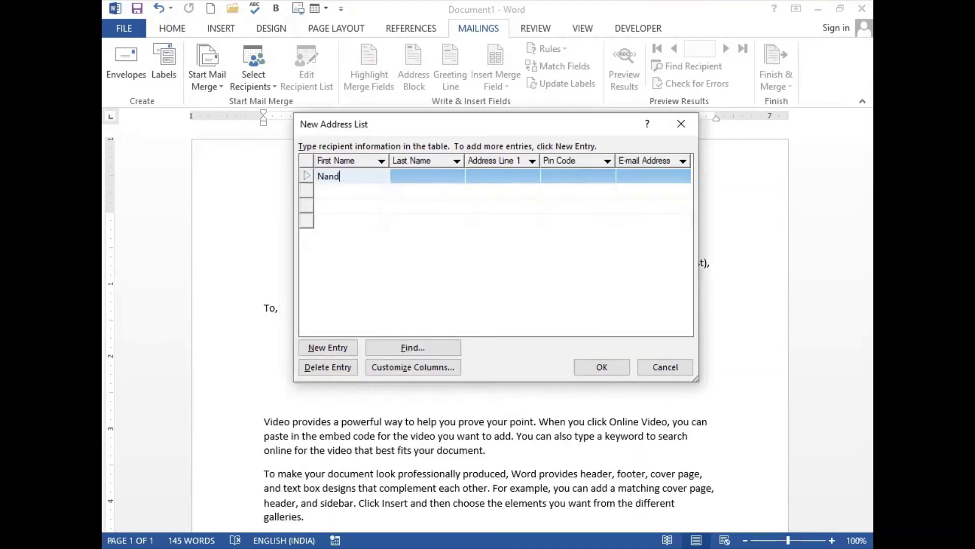
# Enter the first recipient's first and last name, town, pin code and e-mail address
pyautogui.press('Tab')
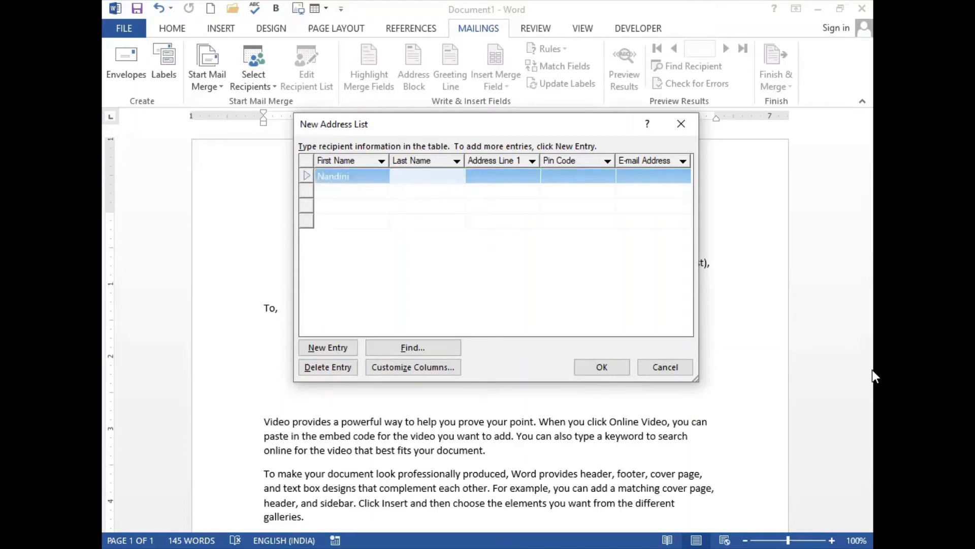
pyautogui.press('Tab')
pyautogui.write('Amberna')
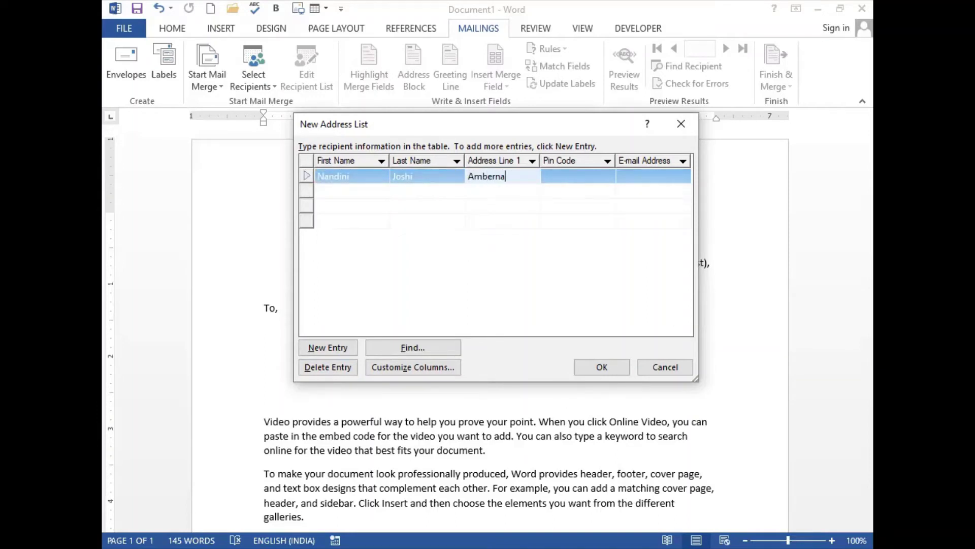
pyautogui.write('th')
pyautogui.press('Tab')
pyautogui.write('421501')
pyautogui.press('Tab')
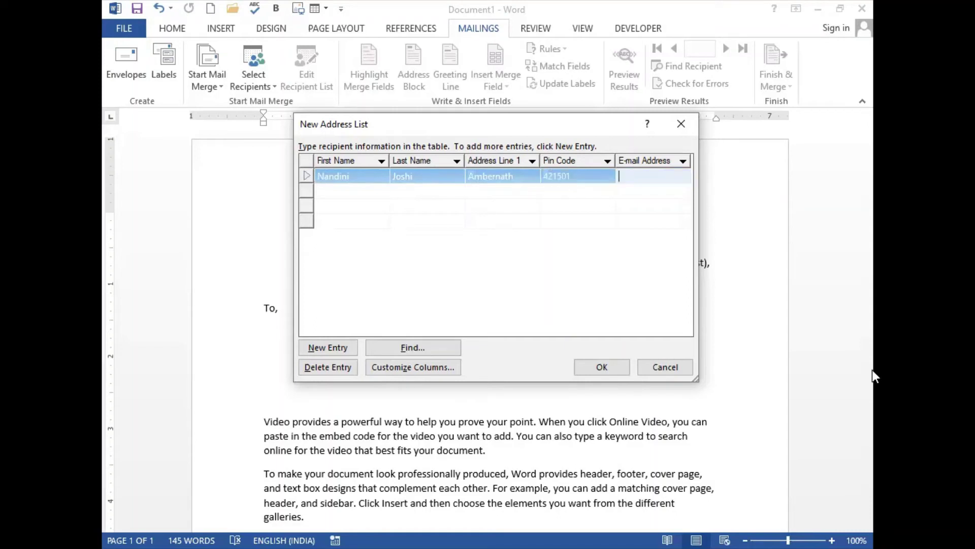
# Add a second recipient row with name, the same town and pin code, and e-mail
pyautogui.press('Tab')
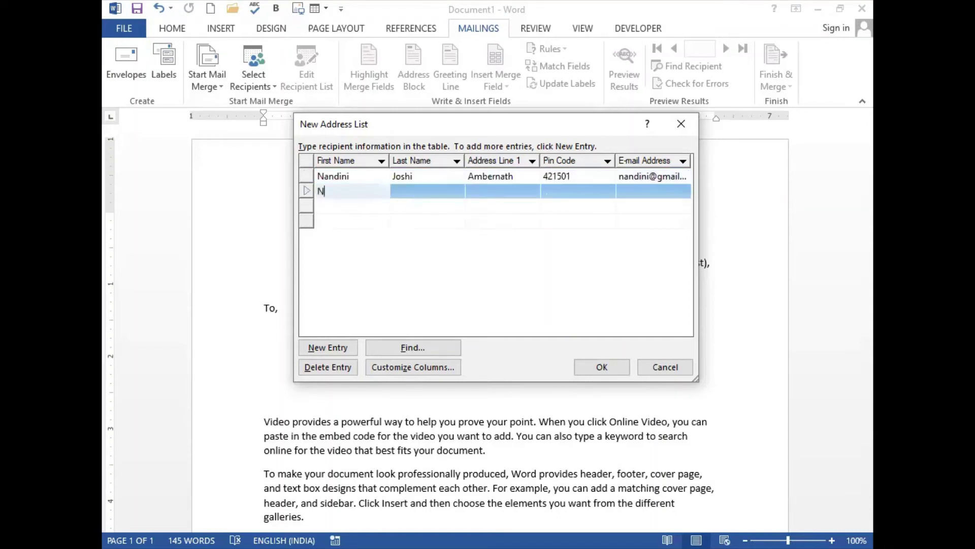
pyautogui.press('Tab')
pyautogui.press('Tab')
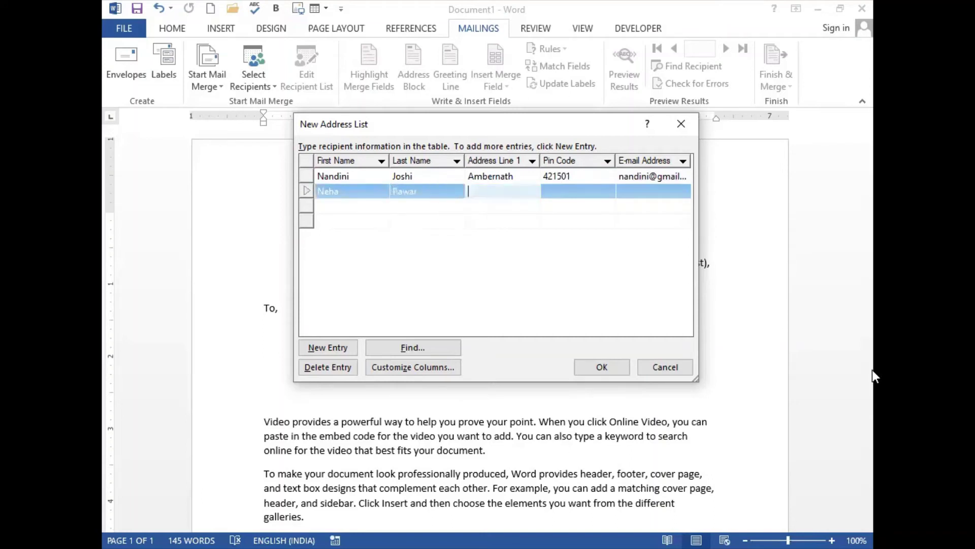
pyautogui.write('Ambernath')
pyautogui.press('Tab')
pyautogui.write('42150')
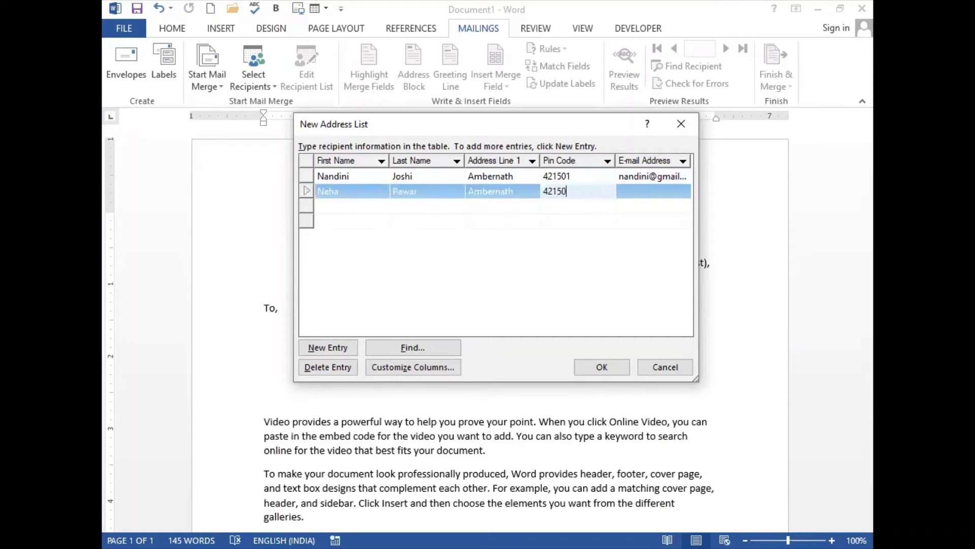
pyautogui.write('1')
pyautogui.press('Tab')
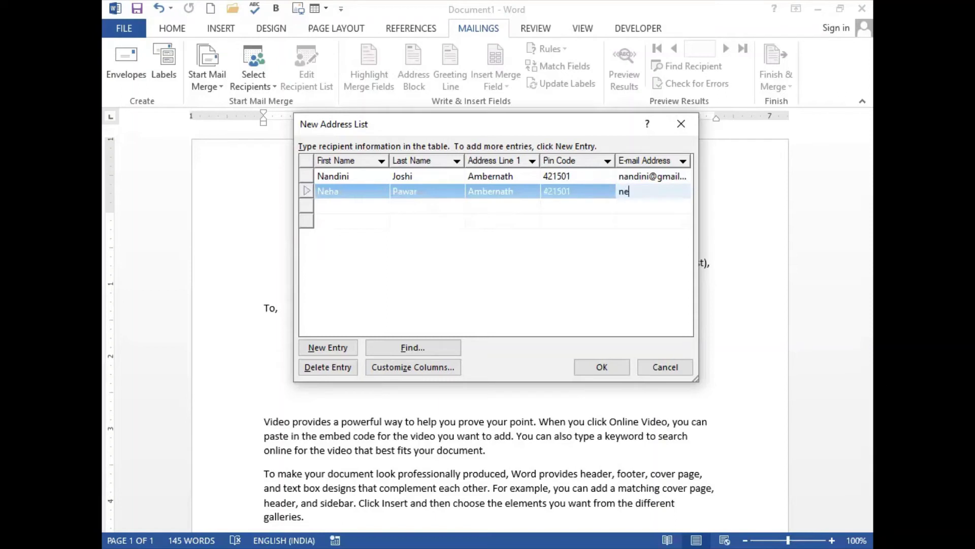
# Add a third recipient row with name, the same town and pin code, and e-mail
pyautogui.press('Tab')
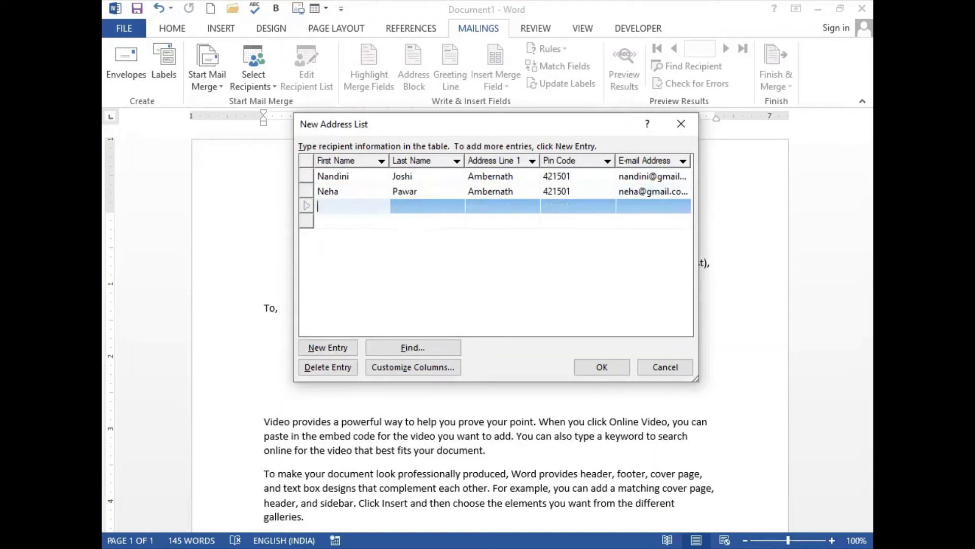
pyautogui.press('Tab')
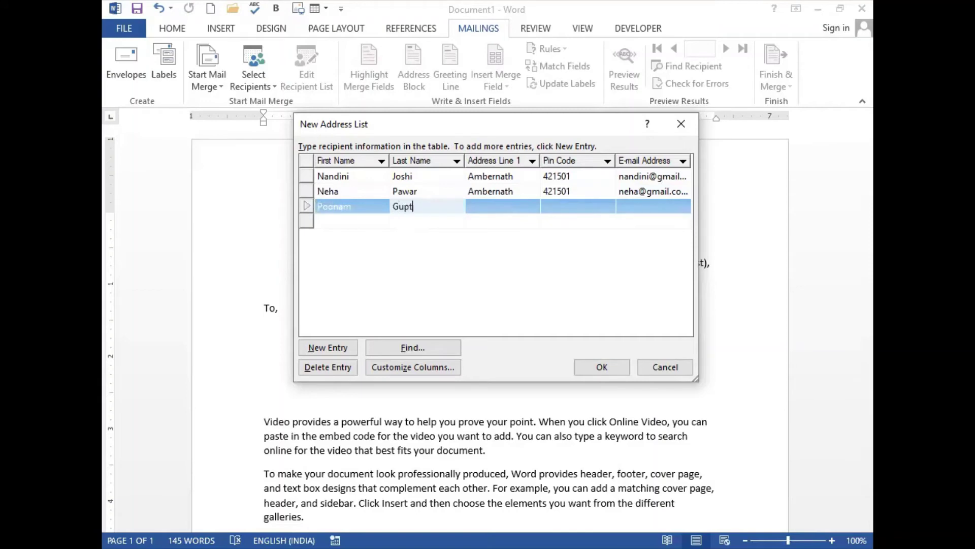
pyautogui.press('Tab')
pyautogui.write('Ambernath')
pyautogui.press('Tab')
pyautogui.write('4')
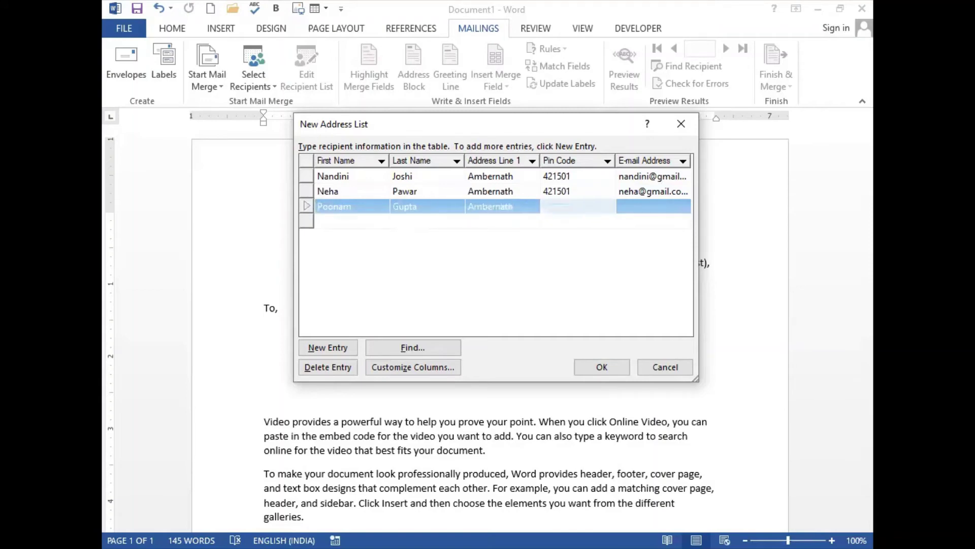
pyautogui.write('21501')
pyautogui.press('Tab')
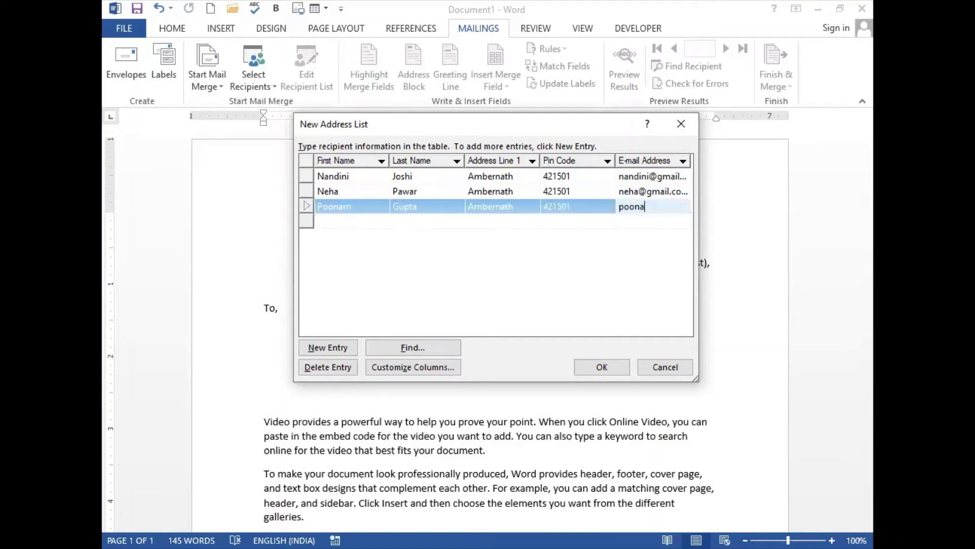
# Add the fourth recipient's name, town, pin code and e-mail, then confirm the New Address List
pyautogui.press('Tab')
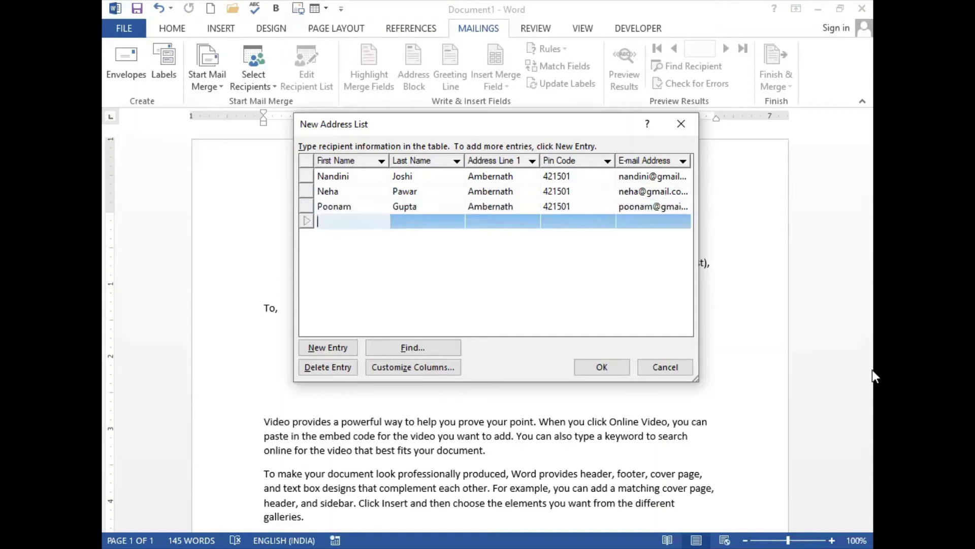
pyautogui.click(415, 454)
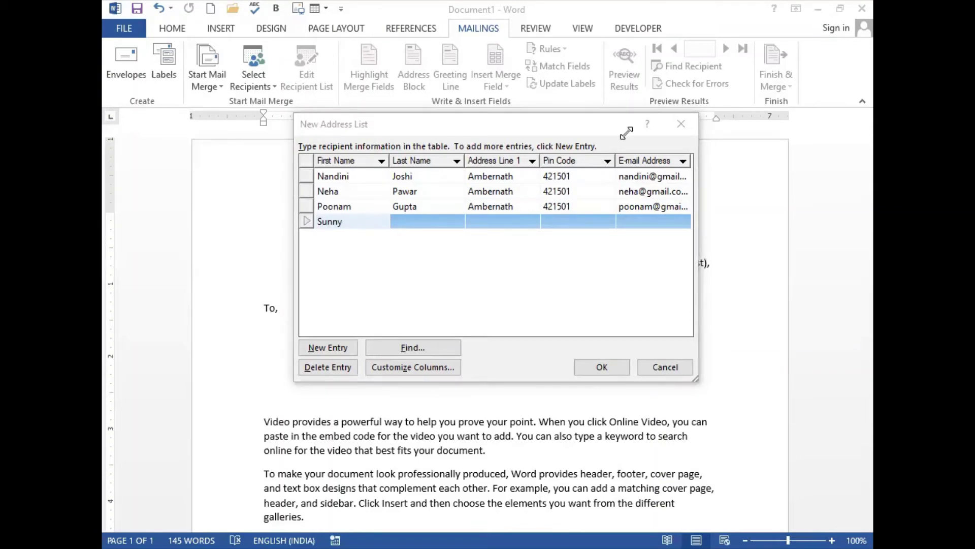
pyautogui.click(403, 221)
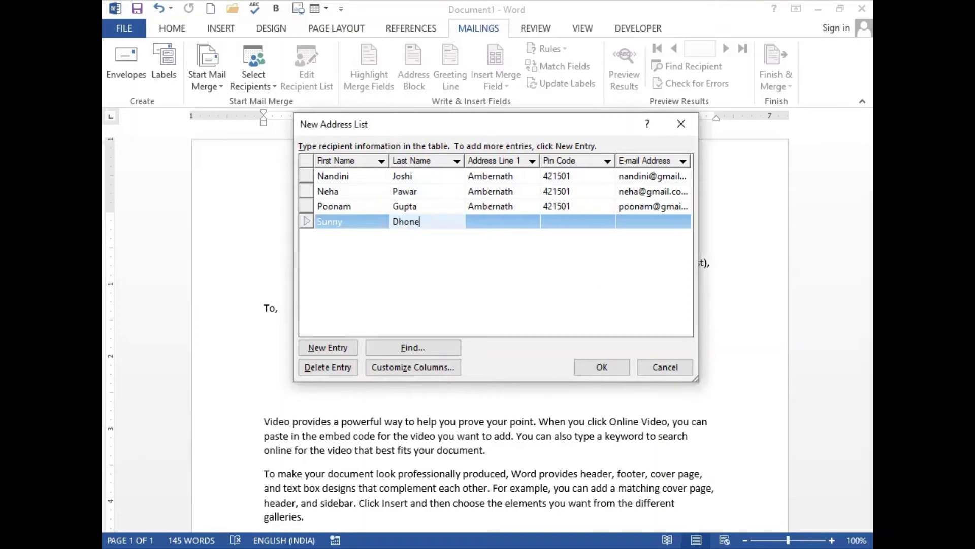
pyautogui.press('Tab')
pyautogui.write('Ambernath')
pyautogui.press('Tab')
pyautogui.write('4')
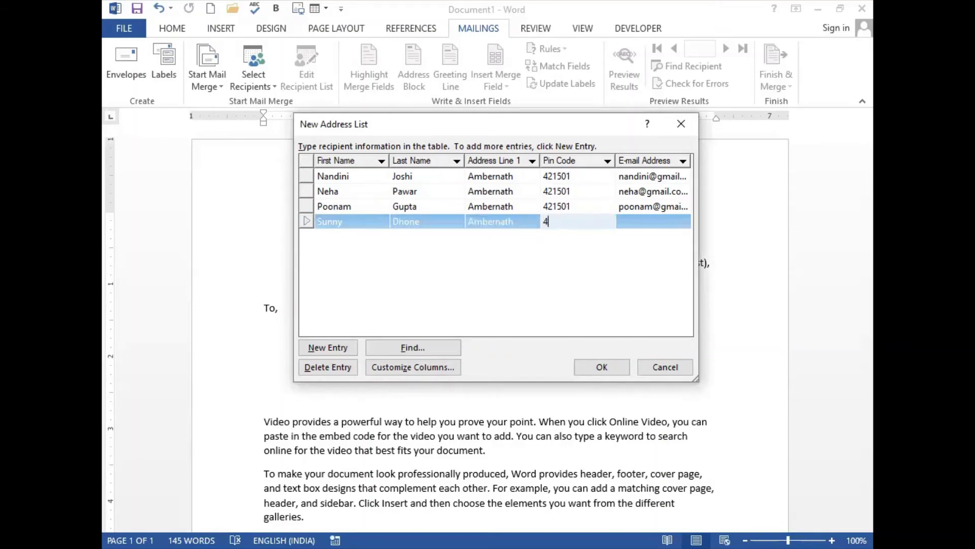
pyautogui.write('21501')
pyautogui.press('Tab')
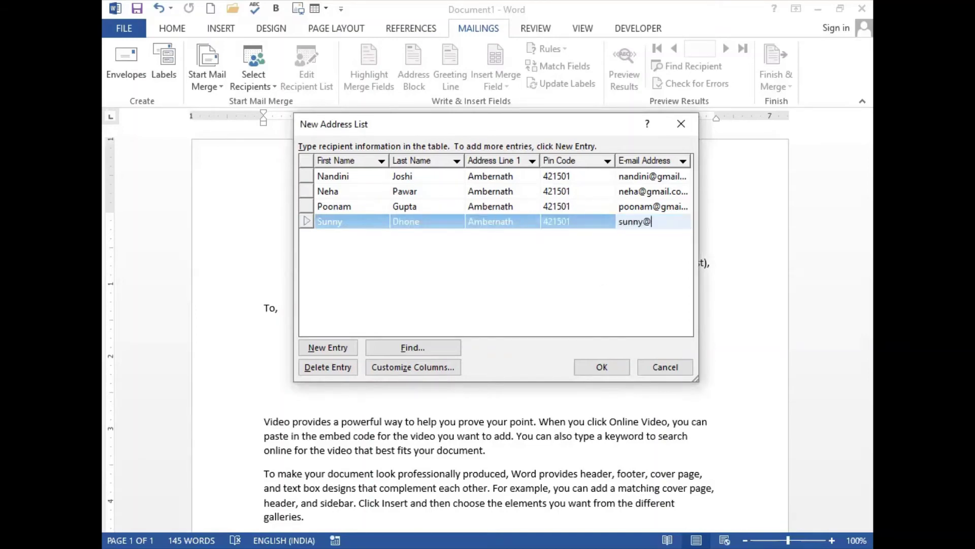
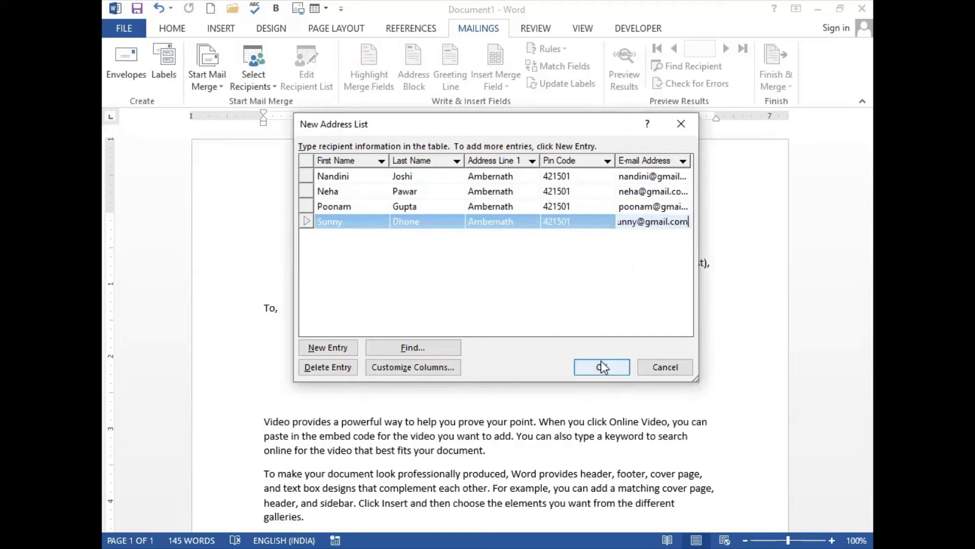
pyautogui.click(601, 366)
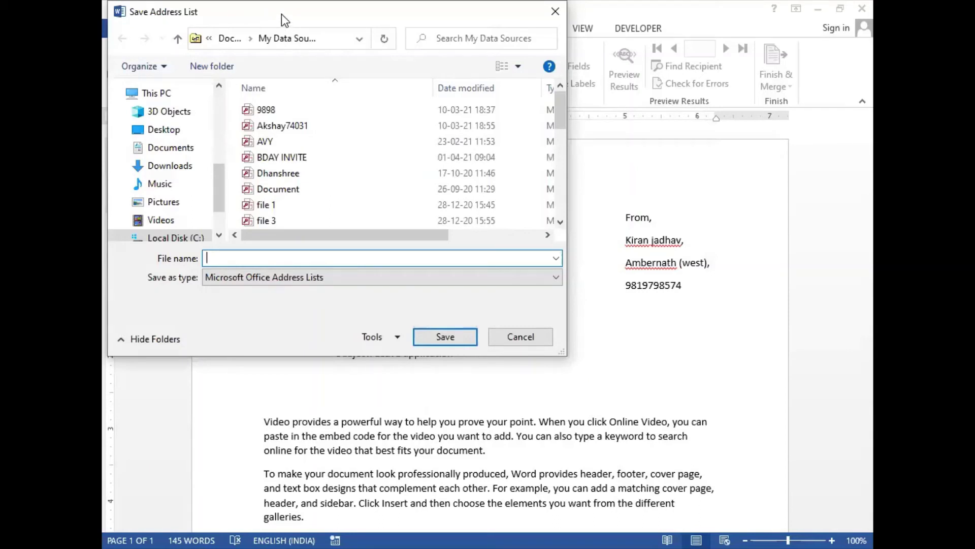
# Save the address list in My Data Sources under the sender's name
pyautogui.moveTo(281, 14); pyautogui.dragTo(374, 14)
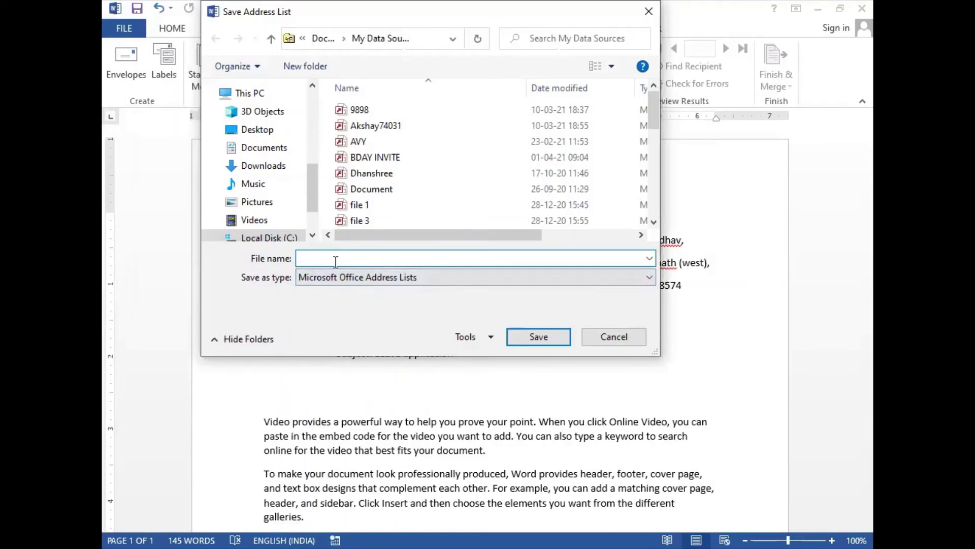
pyautogui.click(536, 338)
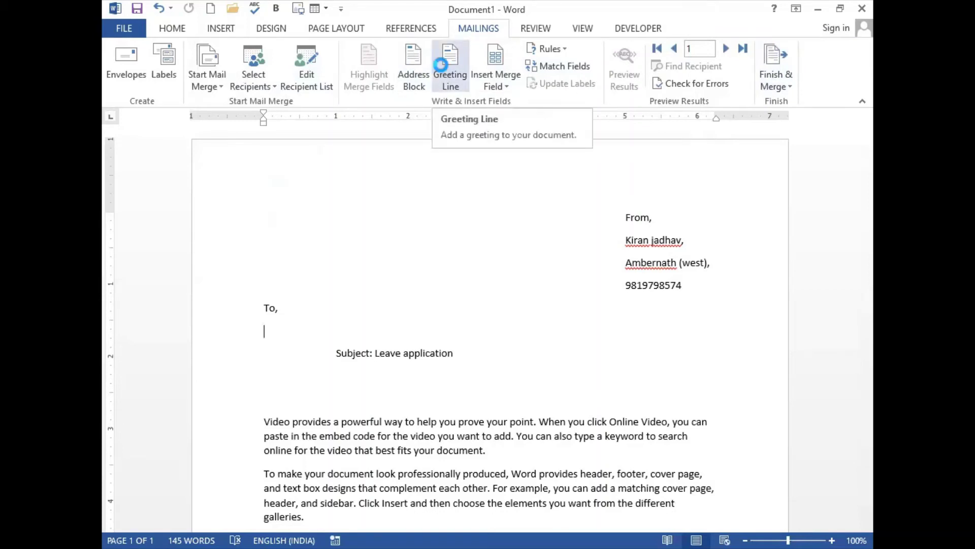
# View the four recipients in Edit Recipient List, then close the list
pyautogui.click(265, 84)
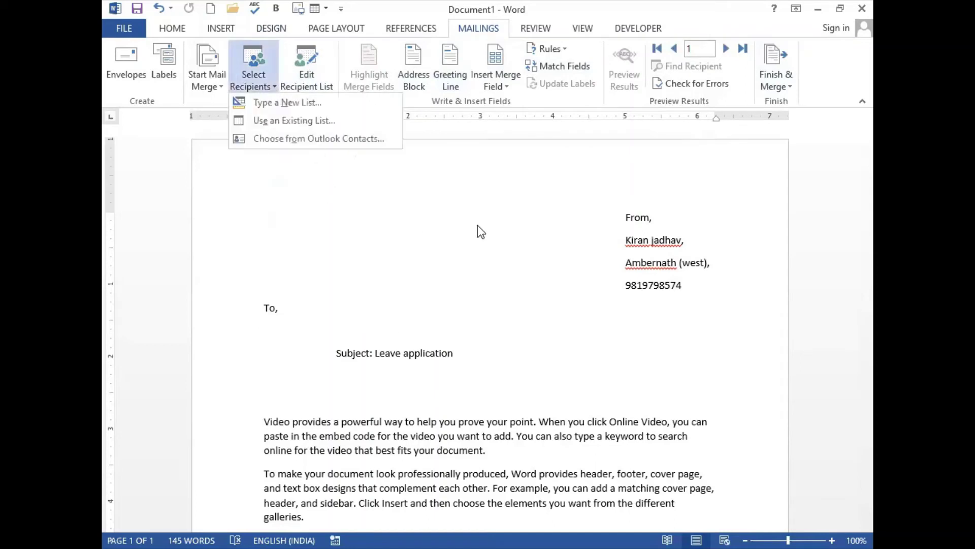
pyautogui.press('Escape')
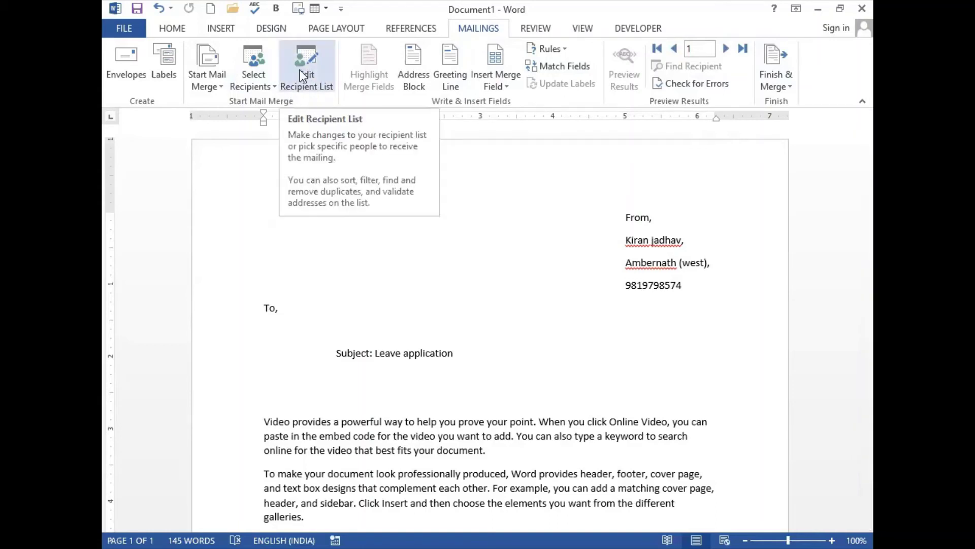
pyautogui.click(315, 69)
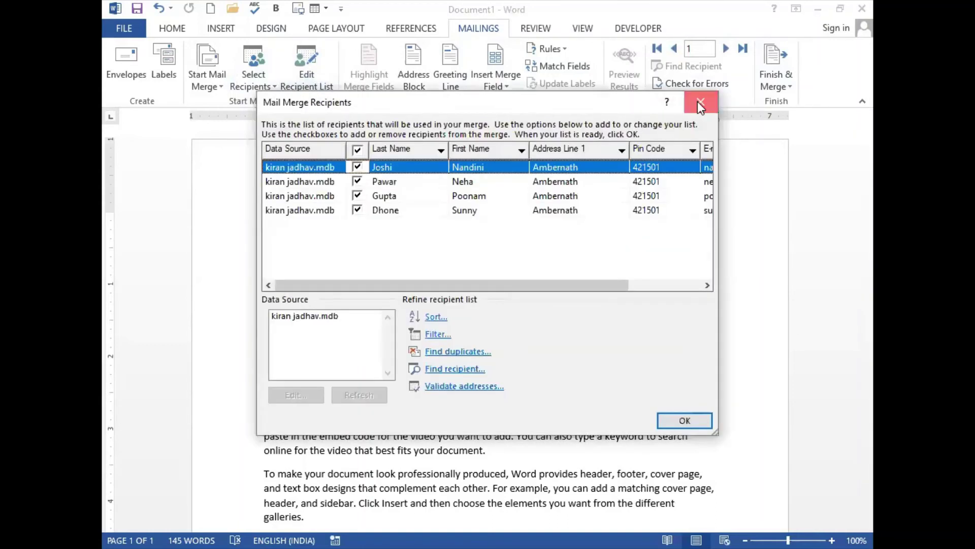
pyautogui.click(699, 105)
pyautogui.click(264, 88)
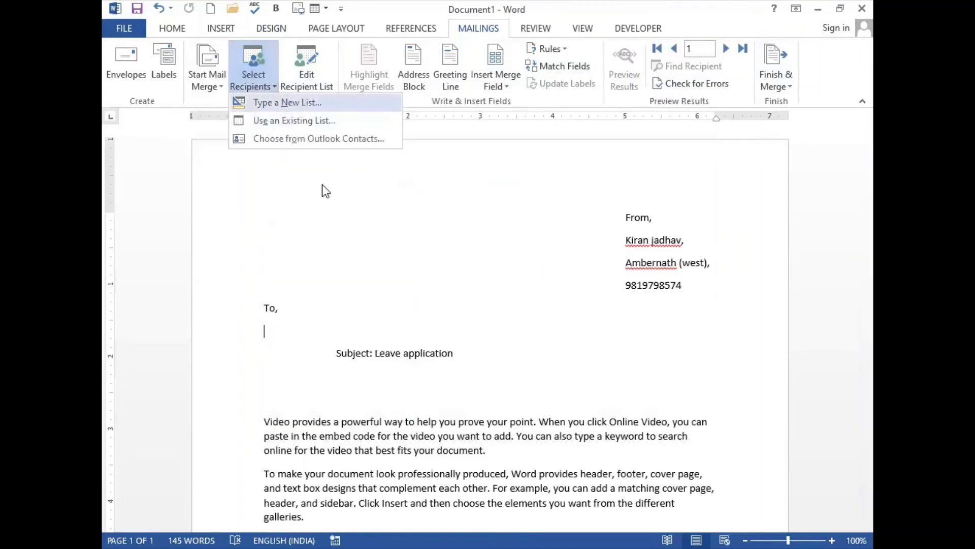
# Edit the address list file from the recipient list, save it back, and confirm the list
pyautogui.click(571, 249)
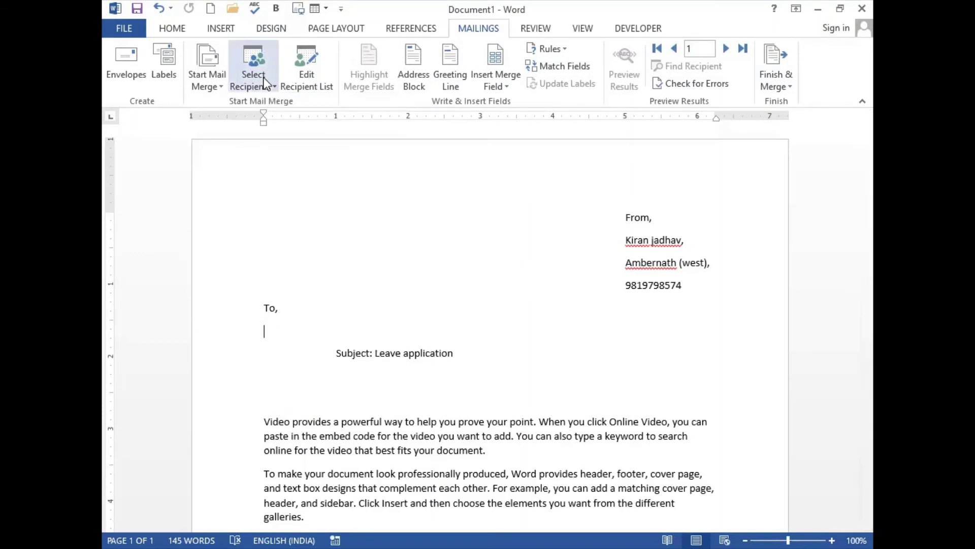
pyautogui.click(307, 79)
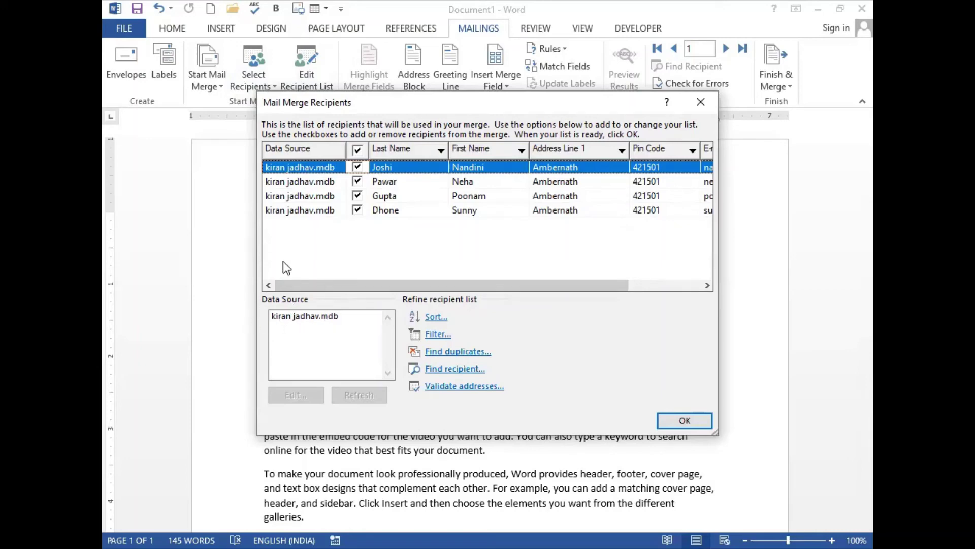
pyautogui.click(296, 319)
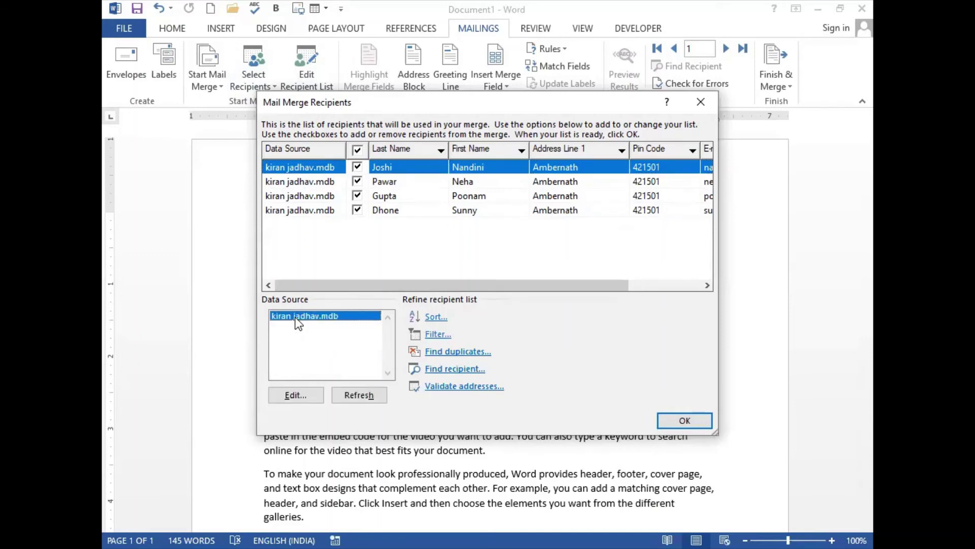
pyautogui.click(298, 392)
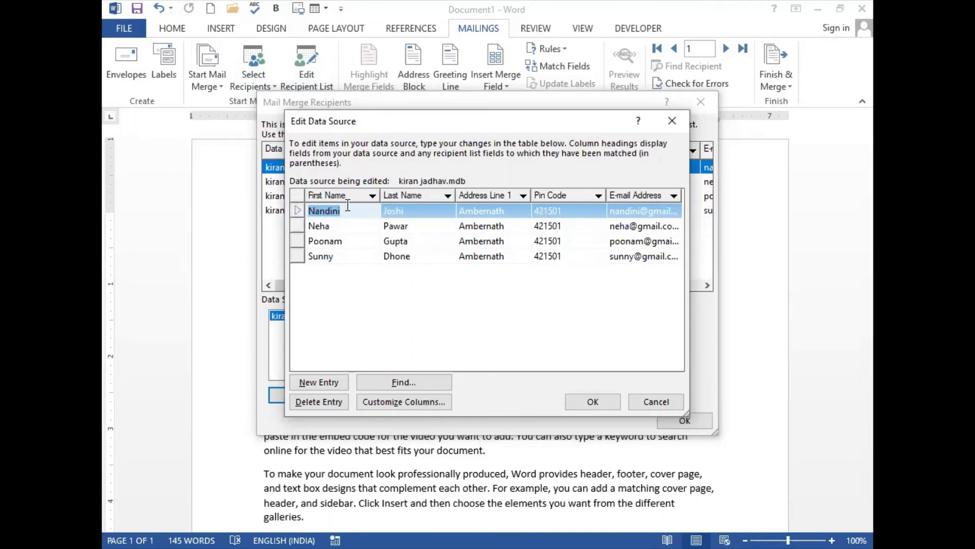
pyautogui.click(600, 400)
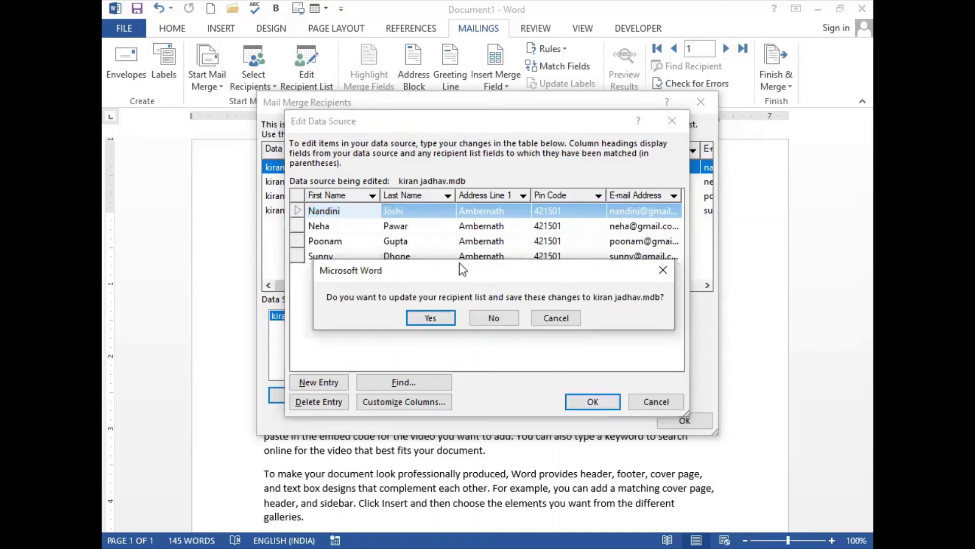
pyautogui.click(432, 319)
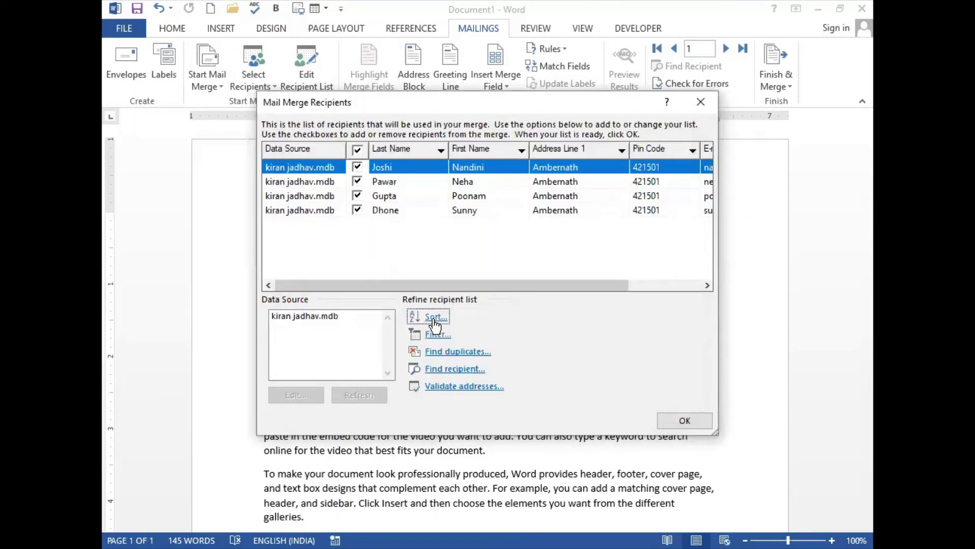
pyautogui.click(685, 420)
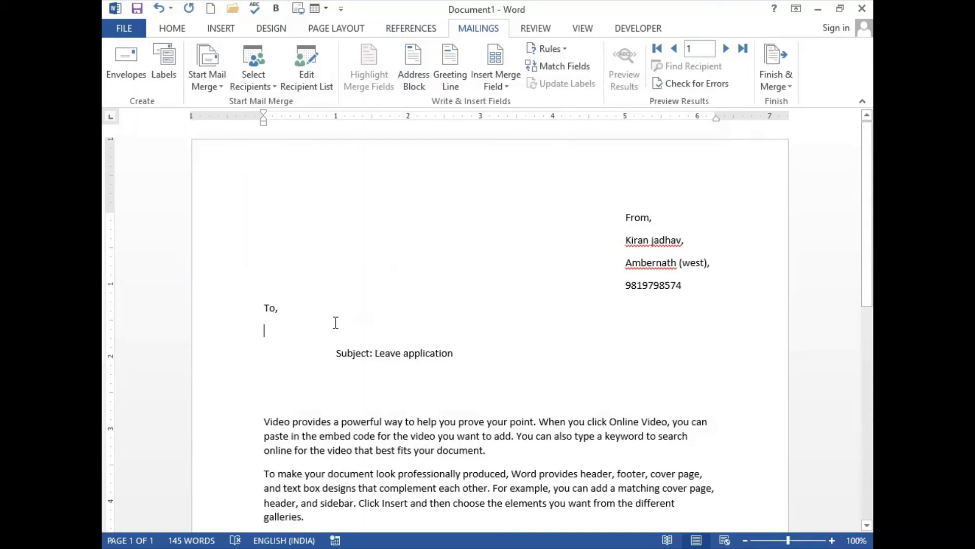
# Insert an Address Block under 'To,' and a 'Dear' Greeting Line below the subject line
pyautogui.click(417, 56)
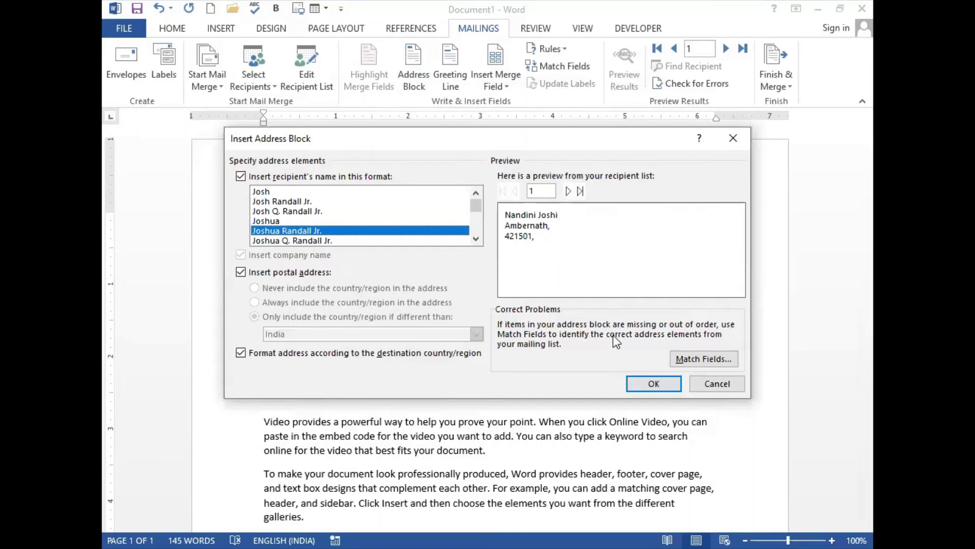
pyautogui.click(655, 382)
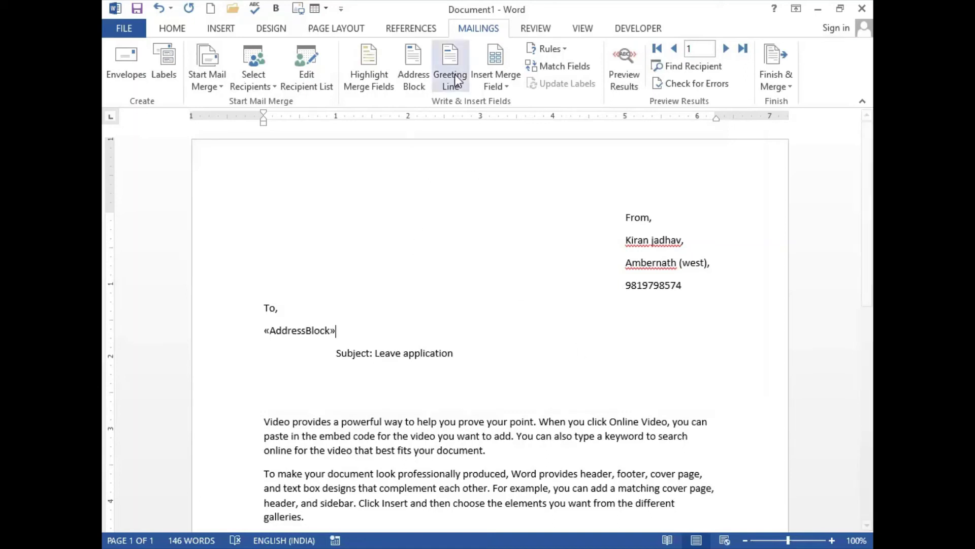
pyautogui.click(263, 387)
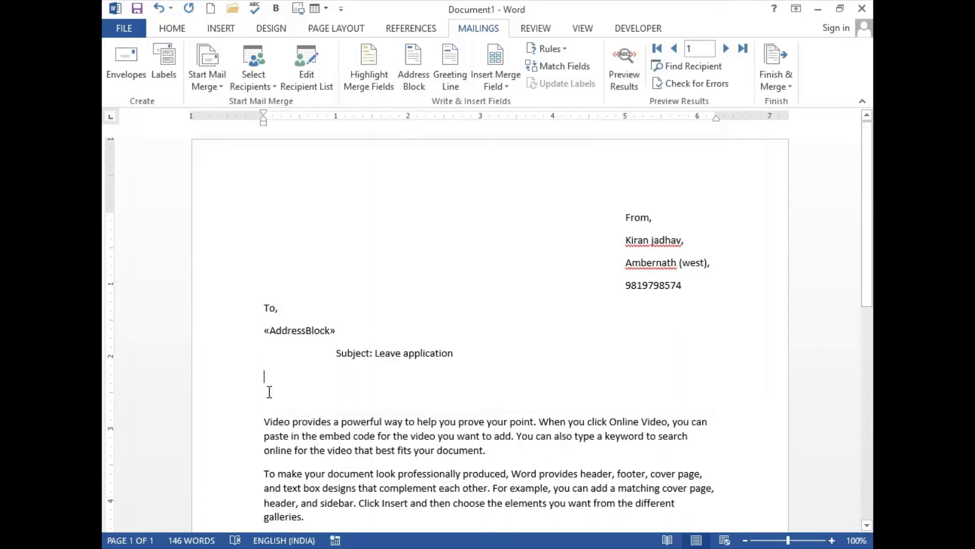
pyautogui.click(451, 60)
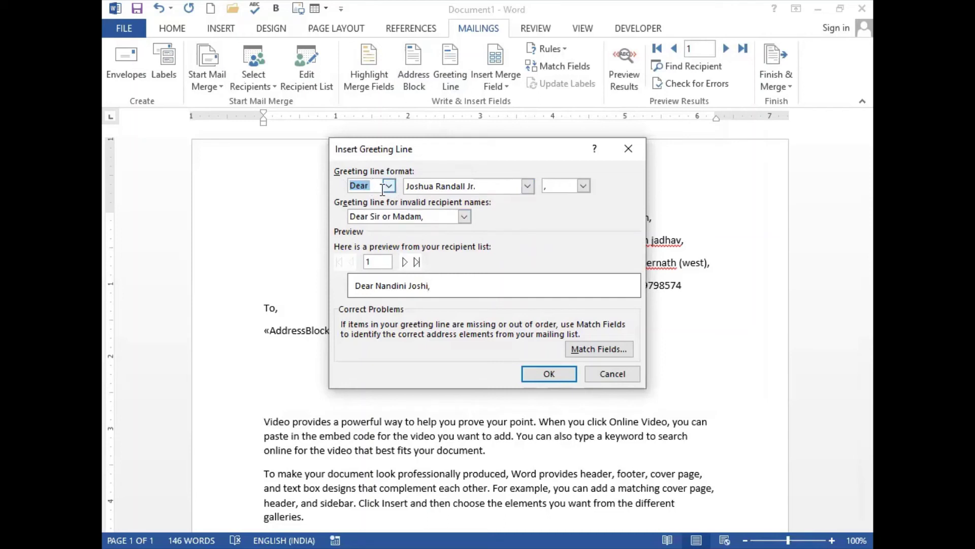
pyautogui.click(388, 186)
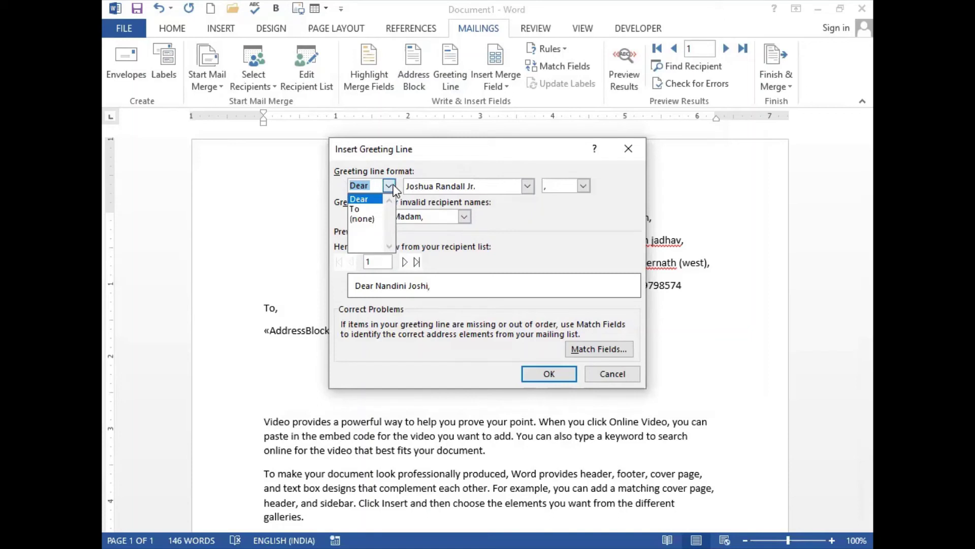
pyautogui.click(388, 185)
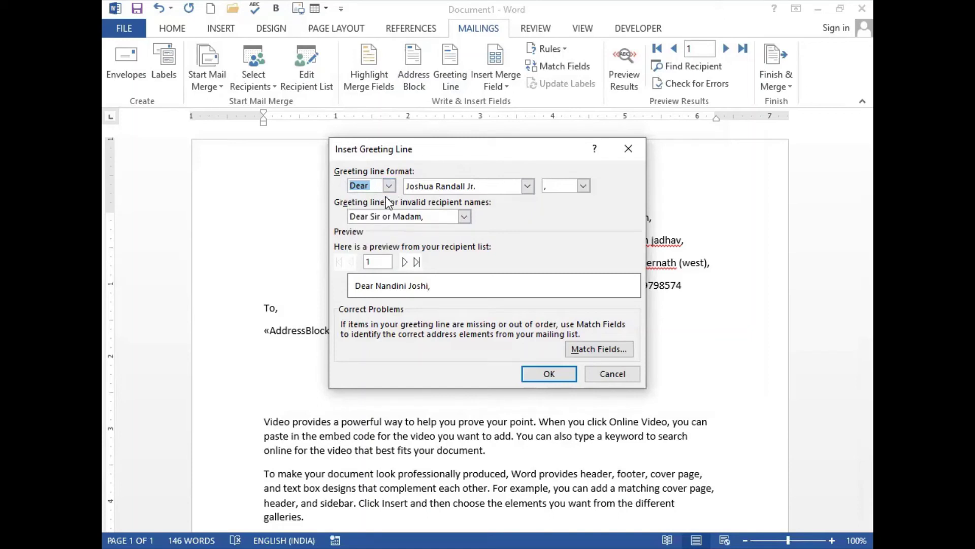
pyautogui.click(559, 374)
pyautogui.click(265, 422)
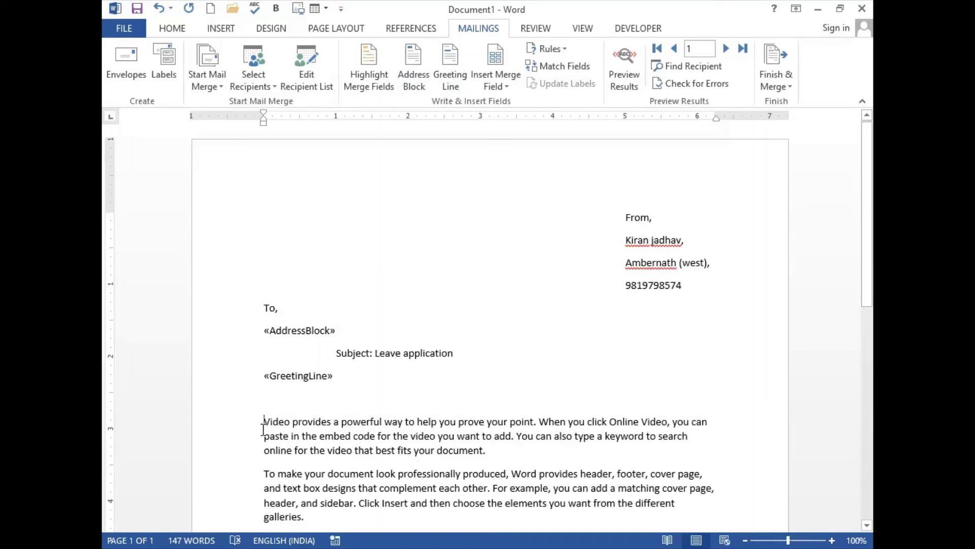
# Remove the blank line, preview the first recipient, and add their e-mail under the pin code
pyautogui.press('BackSpace')
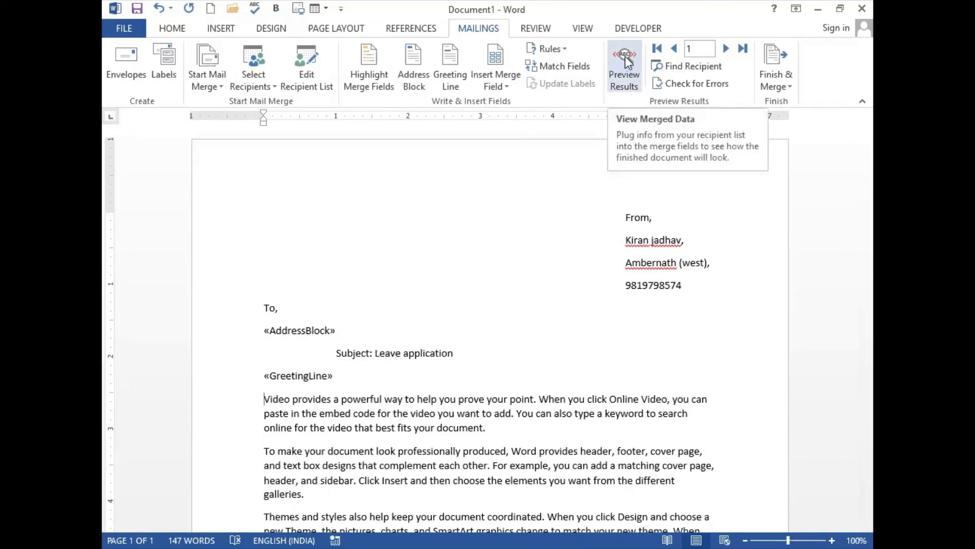
pyautogui.click(627, 61)
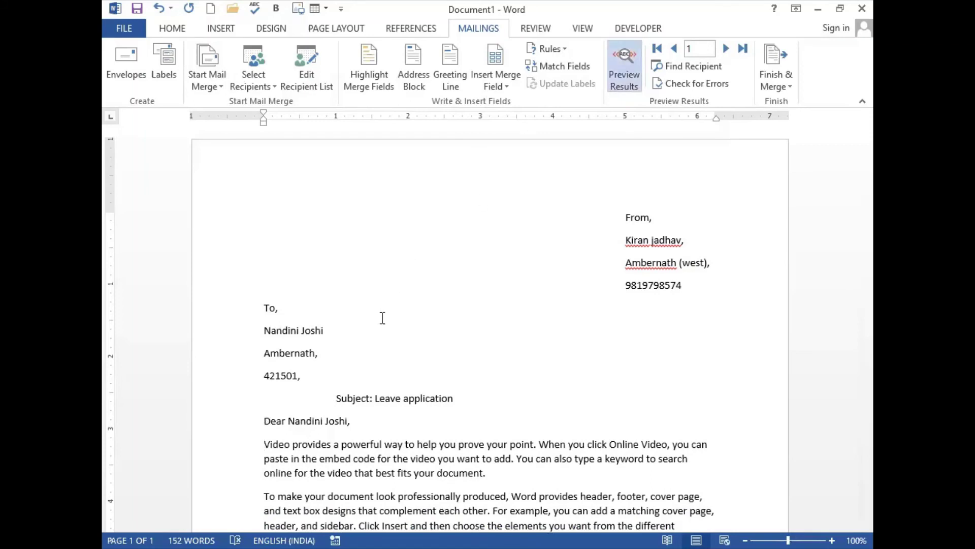
pyautogui.scroll(-3, 287, 264)
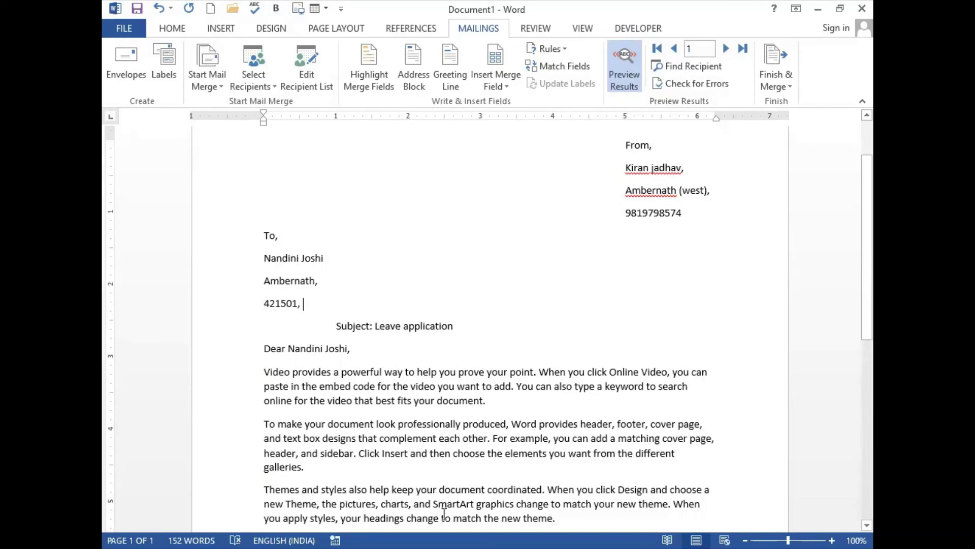
pyautogui.press('Return')
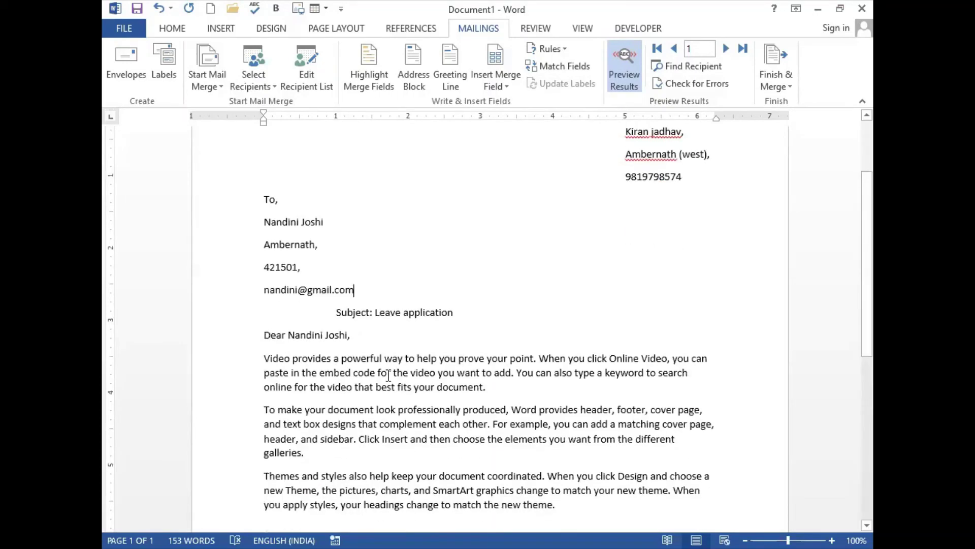
pyautogui.scroll(-3, 388, 375)
pyautogui.scroll(3, 470, 252)
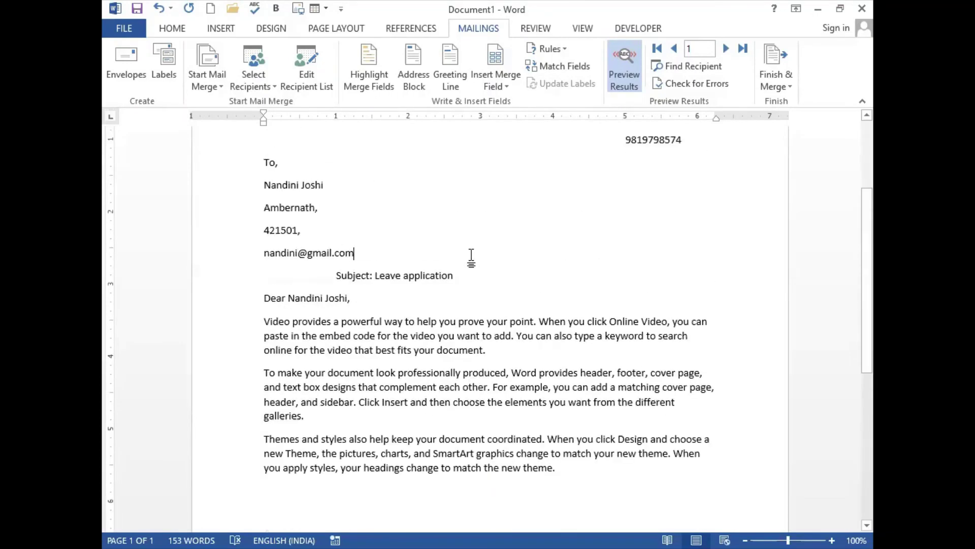
pyautogui.scroll(3, 472, 257)
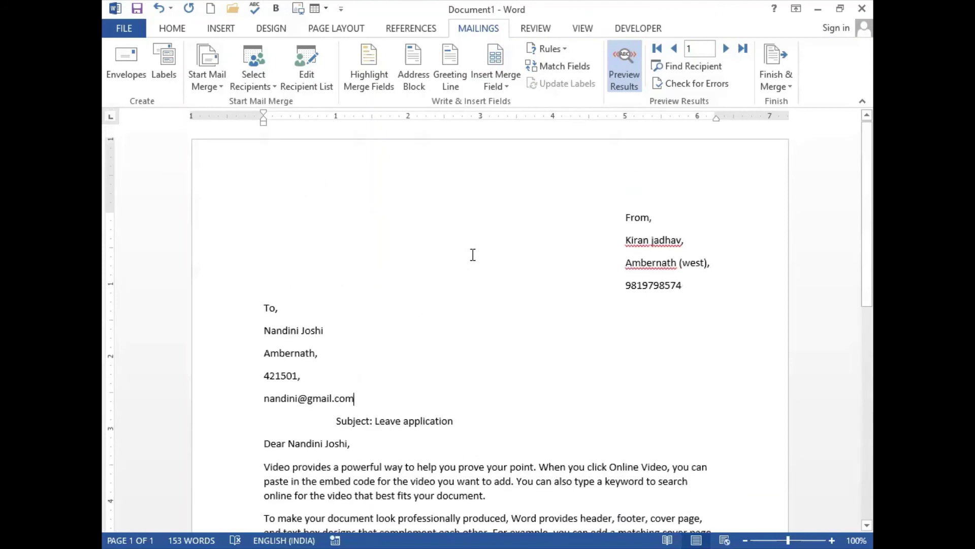
pyautogui.click(214, 72)
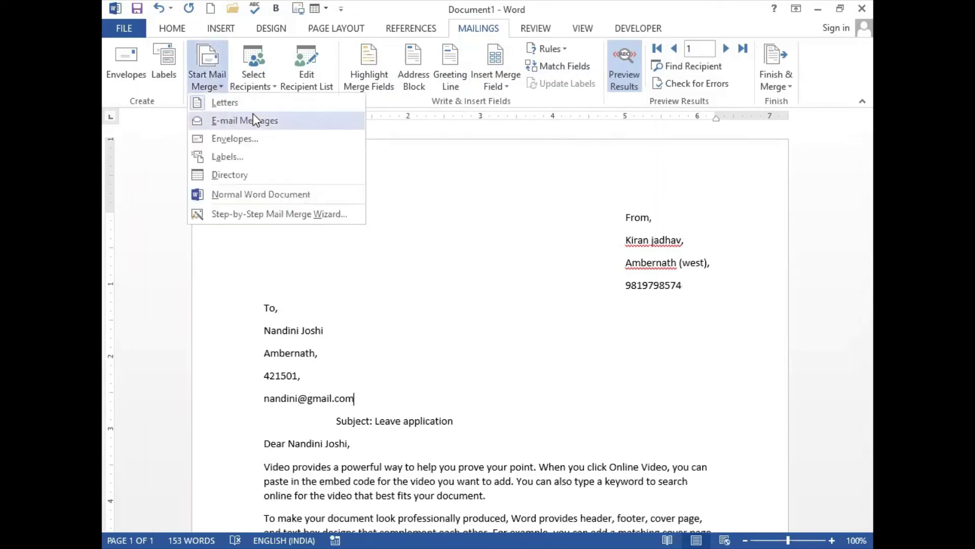
pyautogui.click(605, 300)
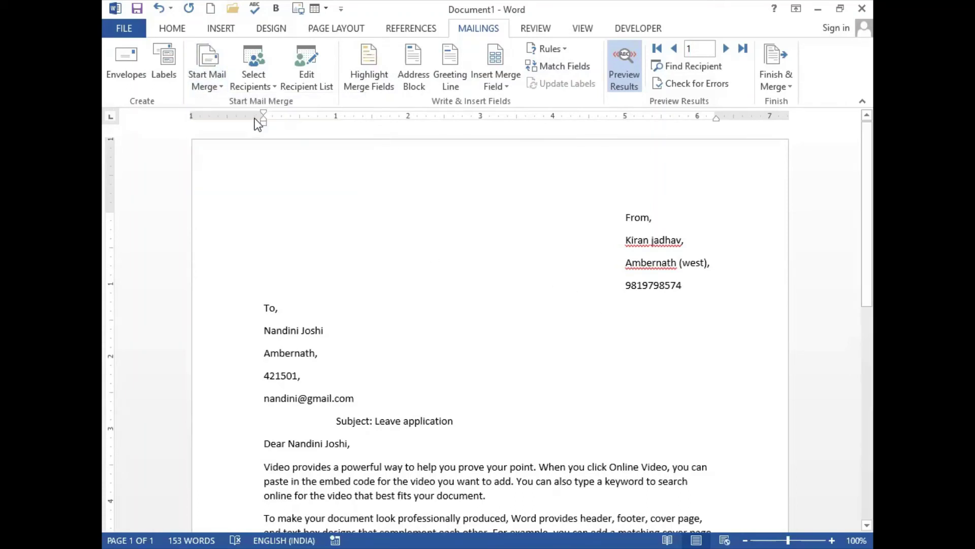
pyautogui.click(263, 89)
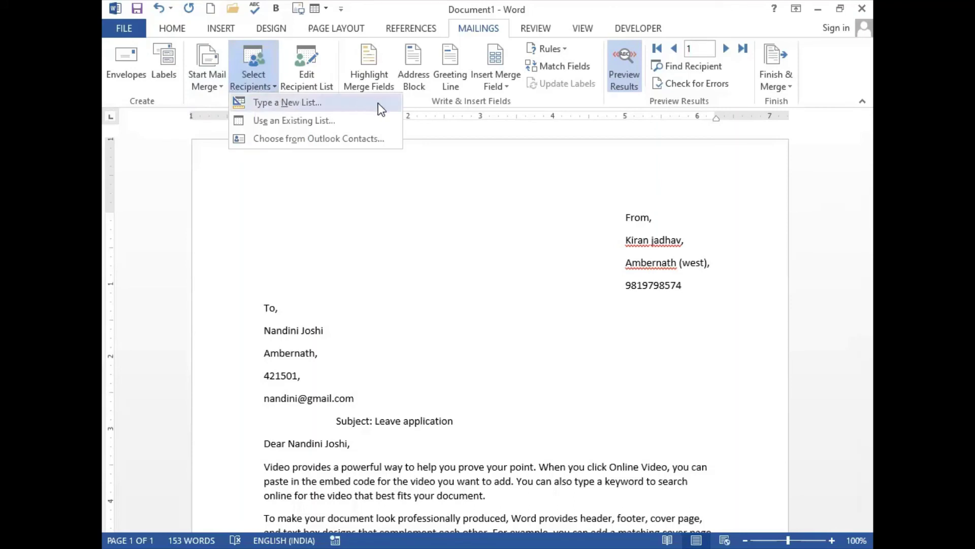
pyautogui.click(293, 105)
pyautogui.moveTo(456, 139); pyautogui.dragTo(425, 77)
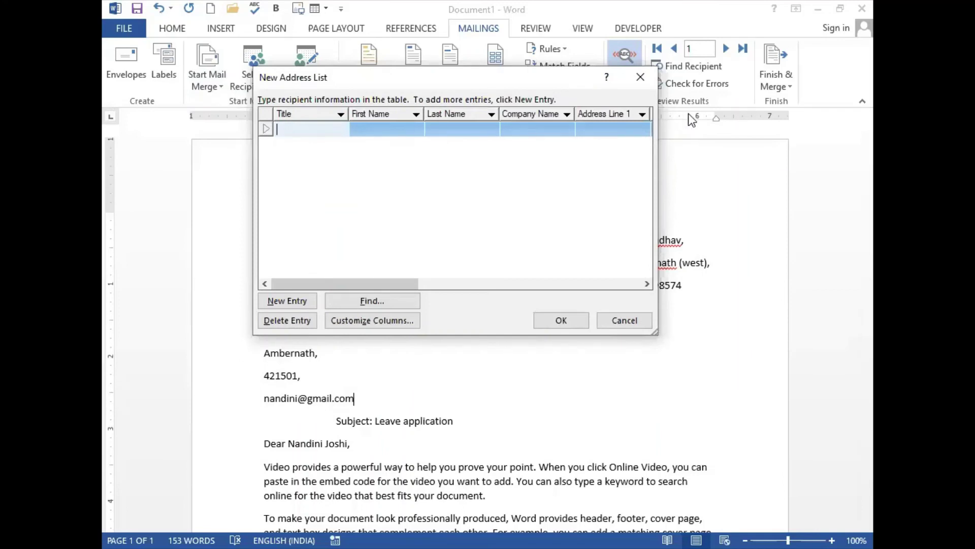
pyautogui.click(373, 320)
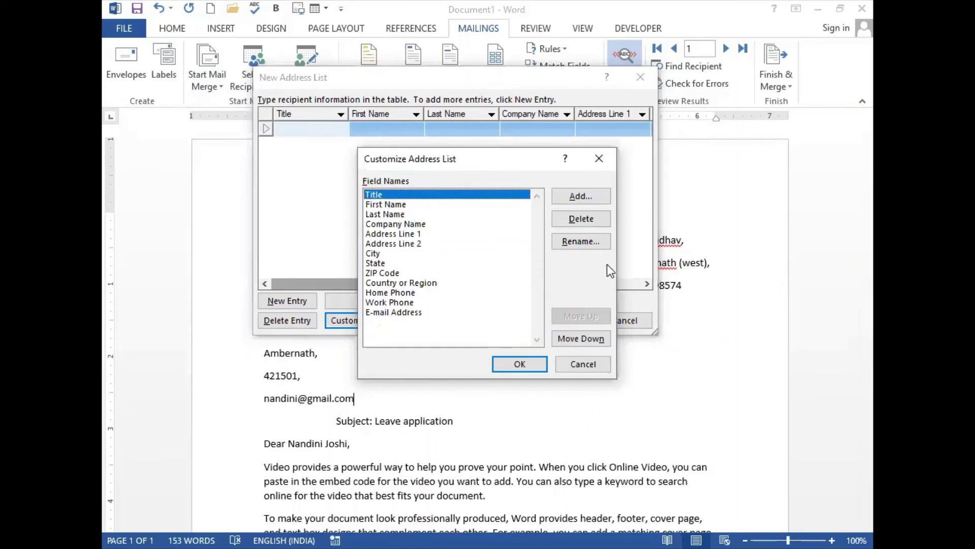
pyautogui.click(583, 363)
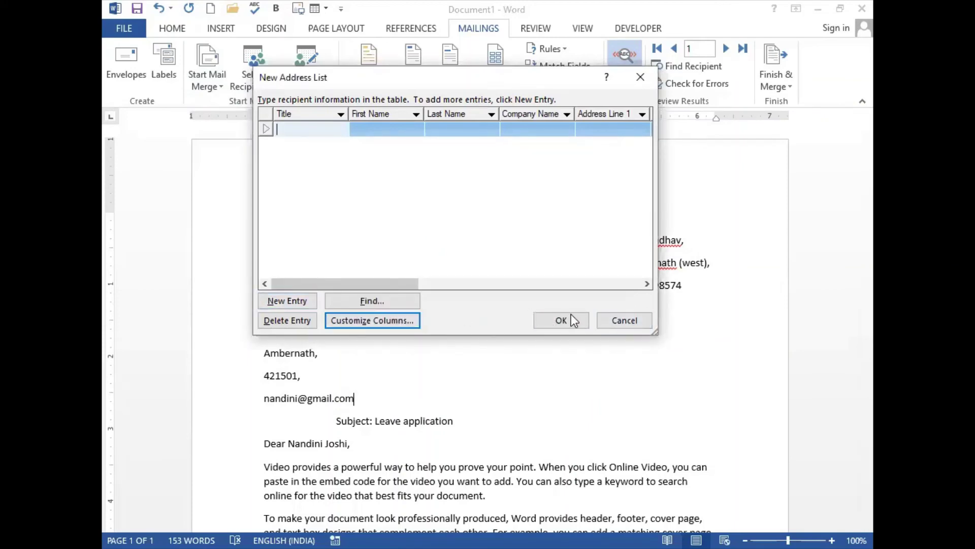
pyautogui.click(636, 317)
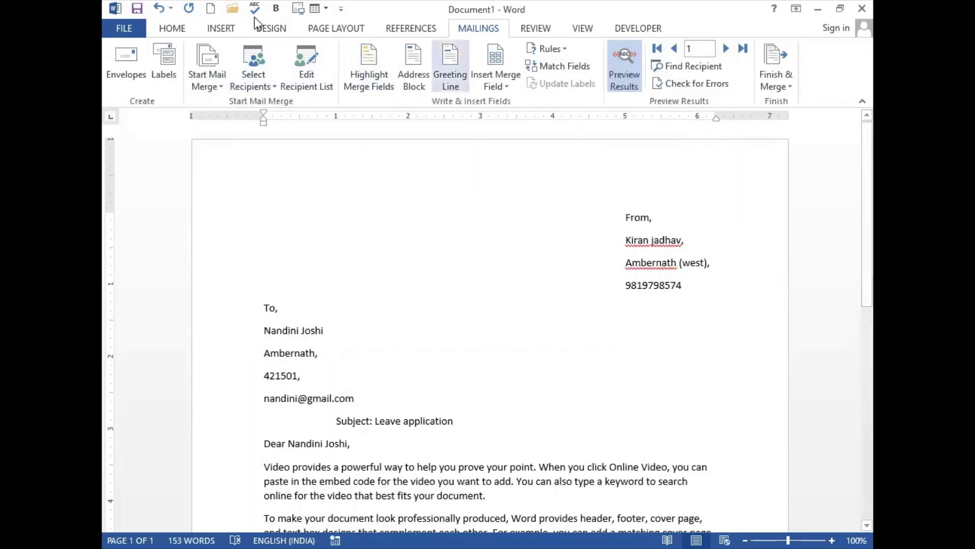
pyautogui.click(311, 83)
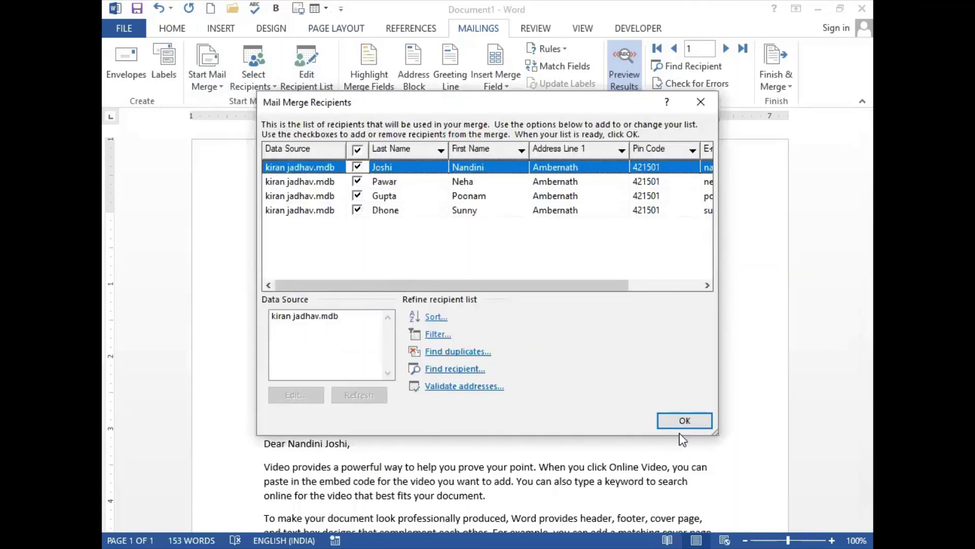
pyautogui.click(690, 420)
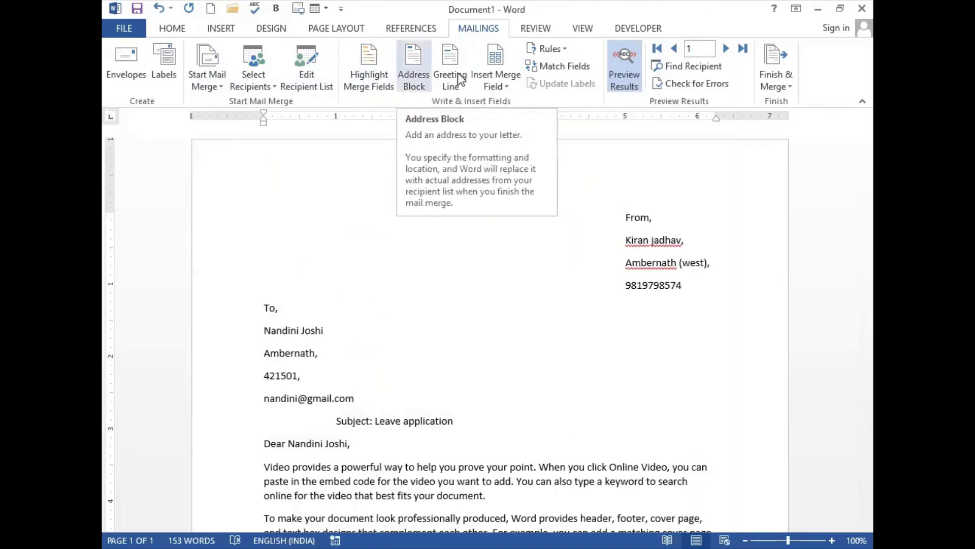
pyautogui.click(624, 65)
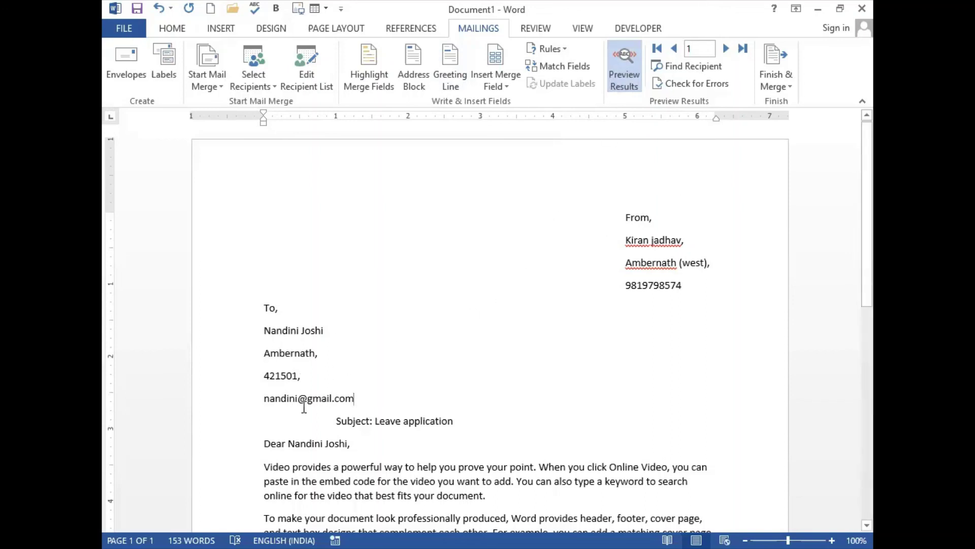
pyautogui.click(490, 88)
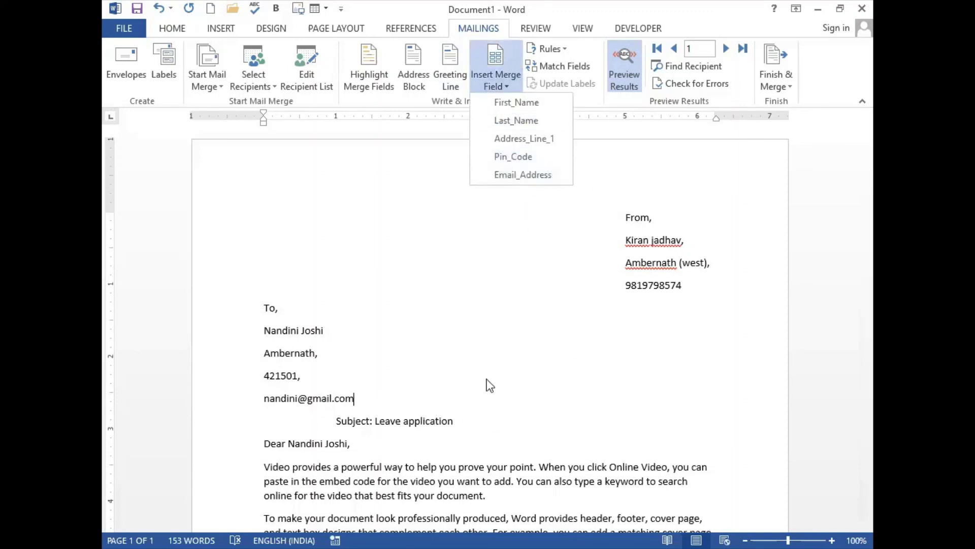
pyautogui.click(554, 392)
pyautogui.scroll(-8, 555, 393)
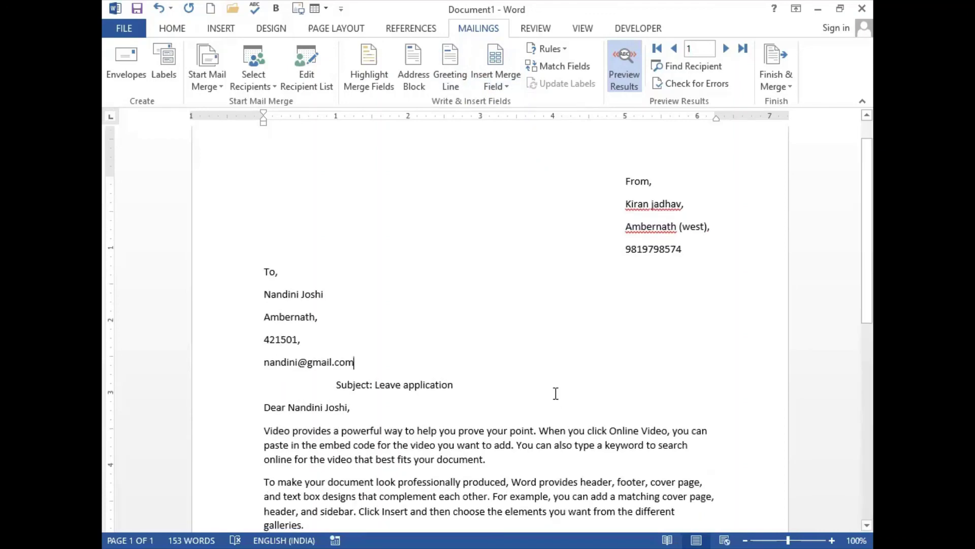
pyautogui.scroll(-5, 555, 394)
pyautogui.scroll(5, 556, 393)
pyautogui.scroll(3, 556, 394)
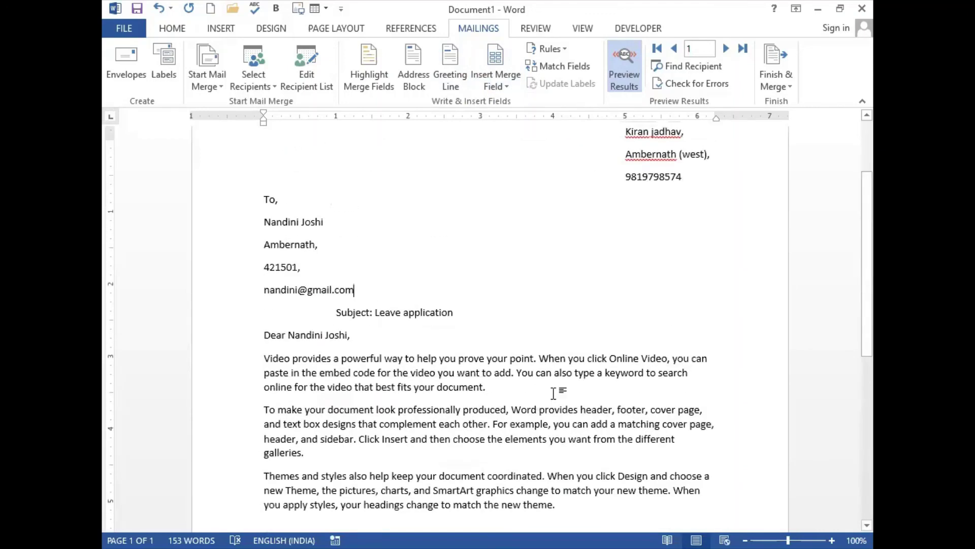
pyautogui.scroll(-7, 555, 393)
pyautogui.scroll(-5, 555, 394)
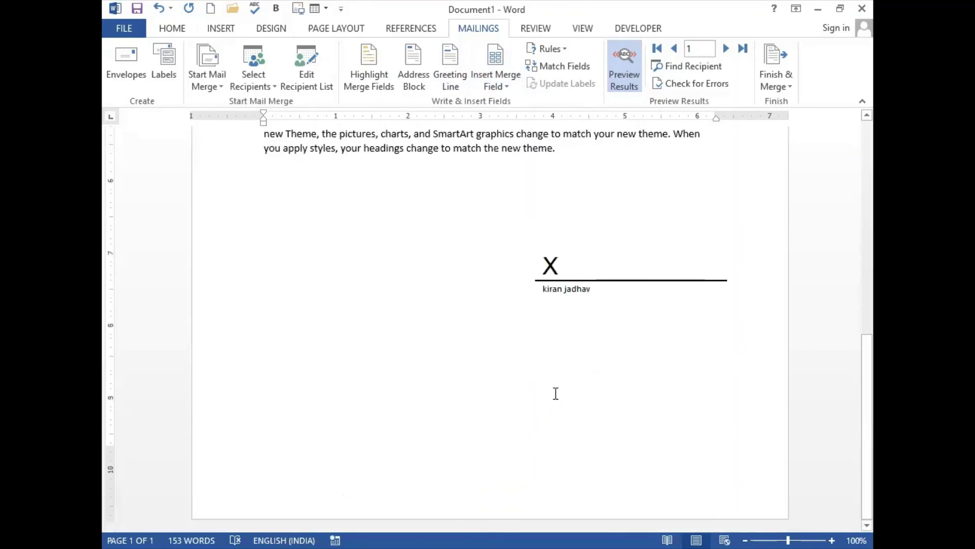
pyautogui.scroll(5, 556, 394)
pyautogui.scroll(5, 555, 393)
pyautogui.scroll(3, 554, 393)
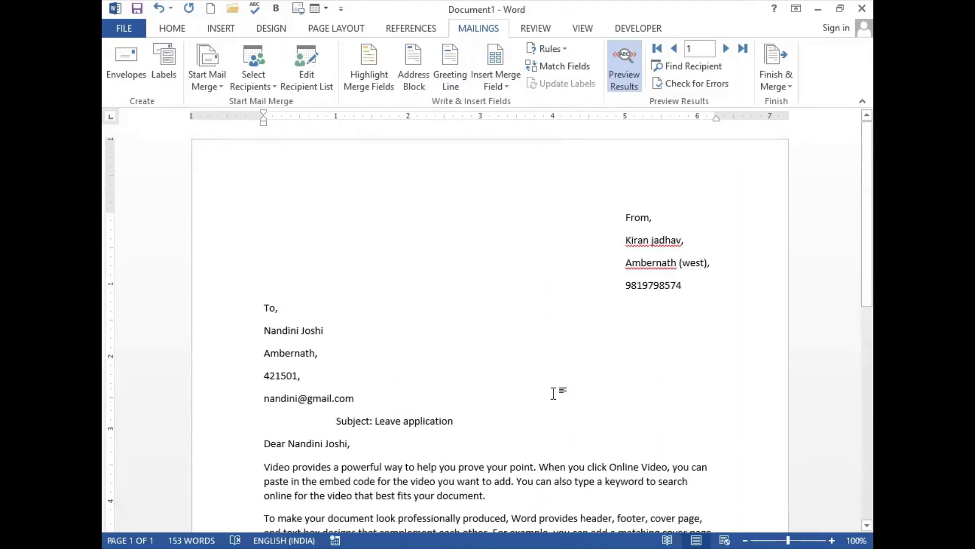
pyautogui.scroll(-4, 525, 318)
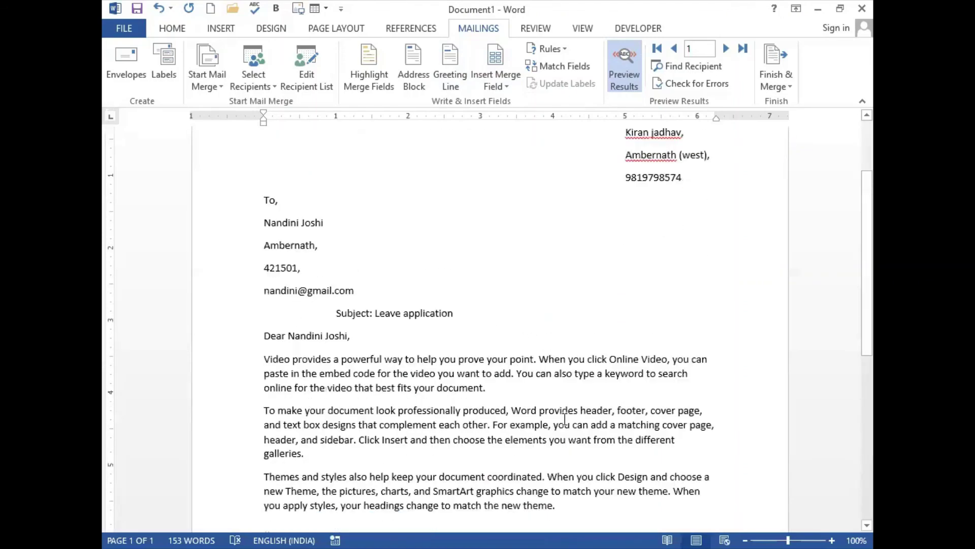
# Choose Finish & Merge > Edit Individual Documents and merge All records
pyautogui.click(772, 86)
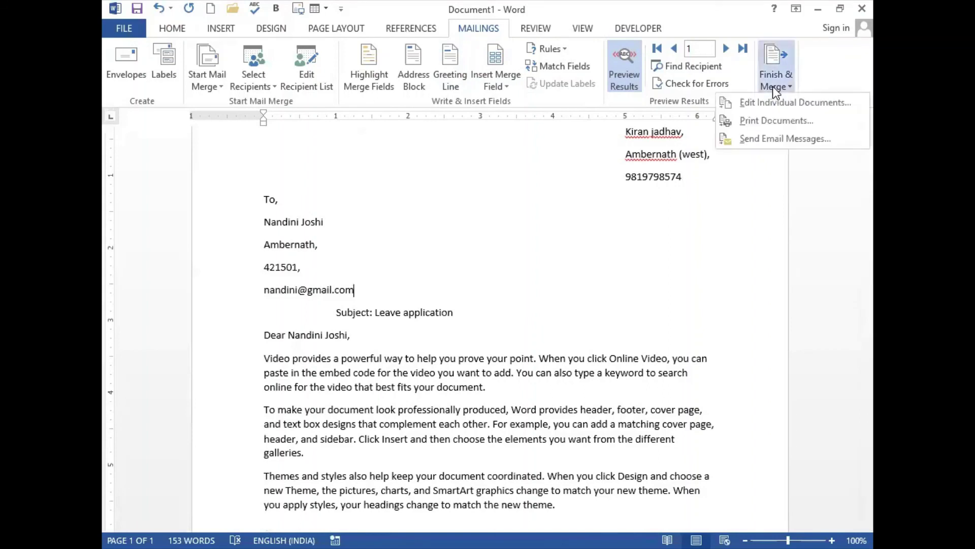
pyautogui.click(499, 286)
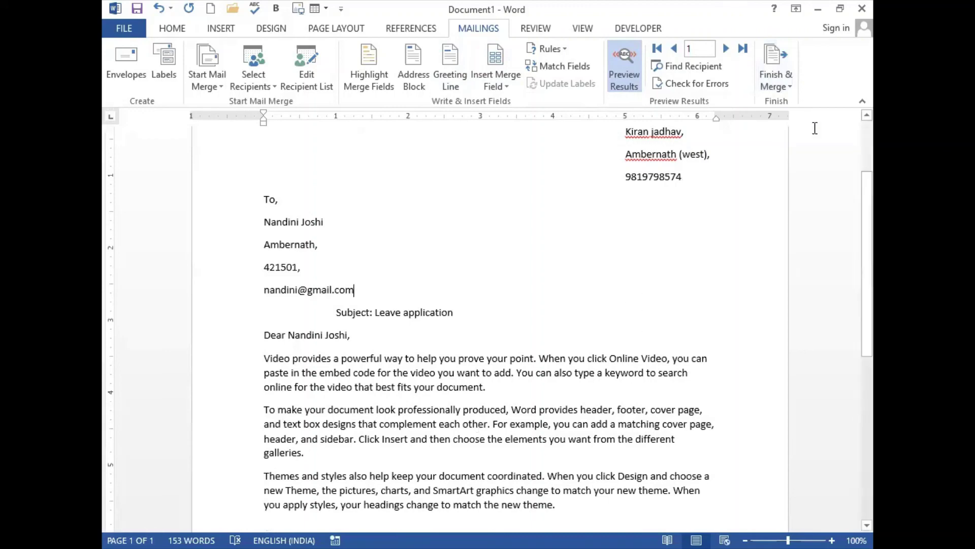
pyautogui.click(776, 90)
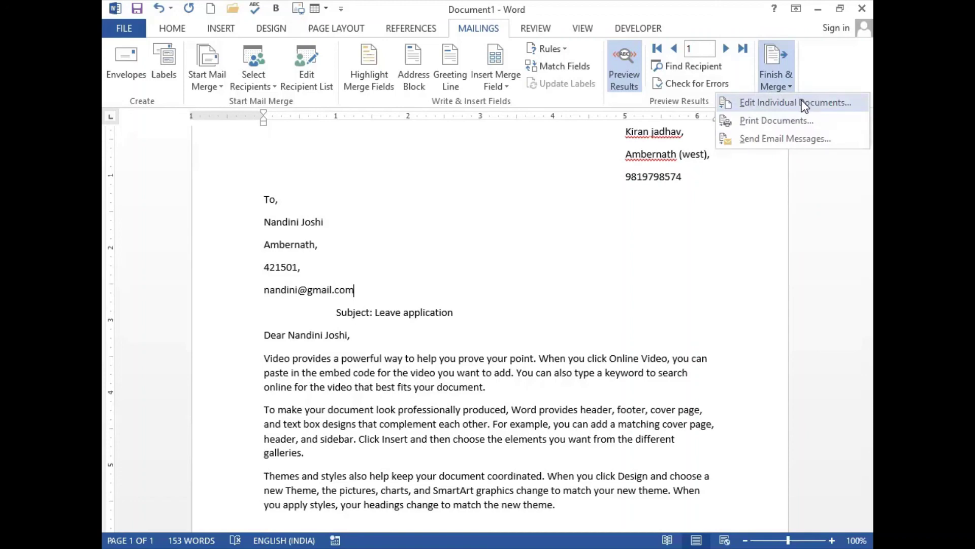
pyautogui.click(804, 106)
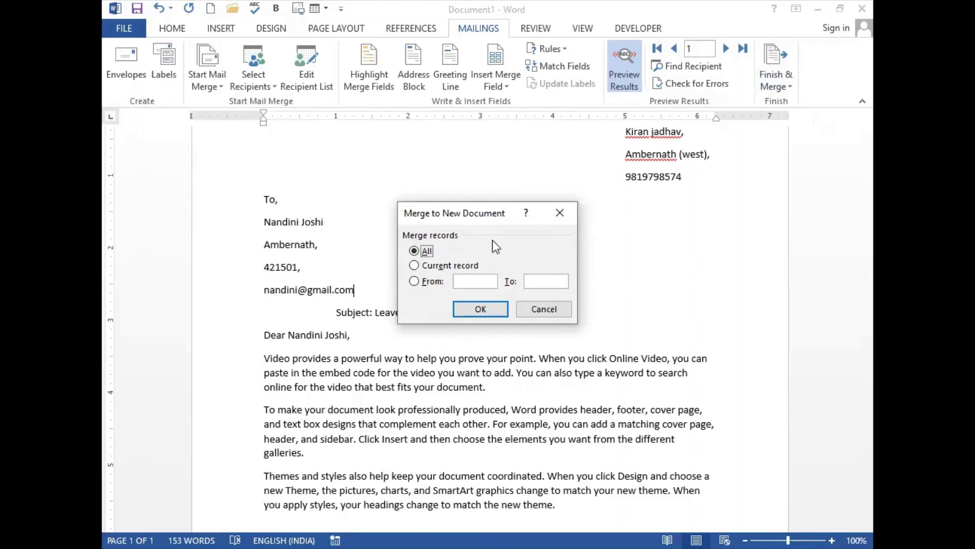
pyautogui.click(432, 266)
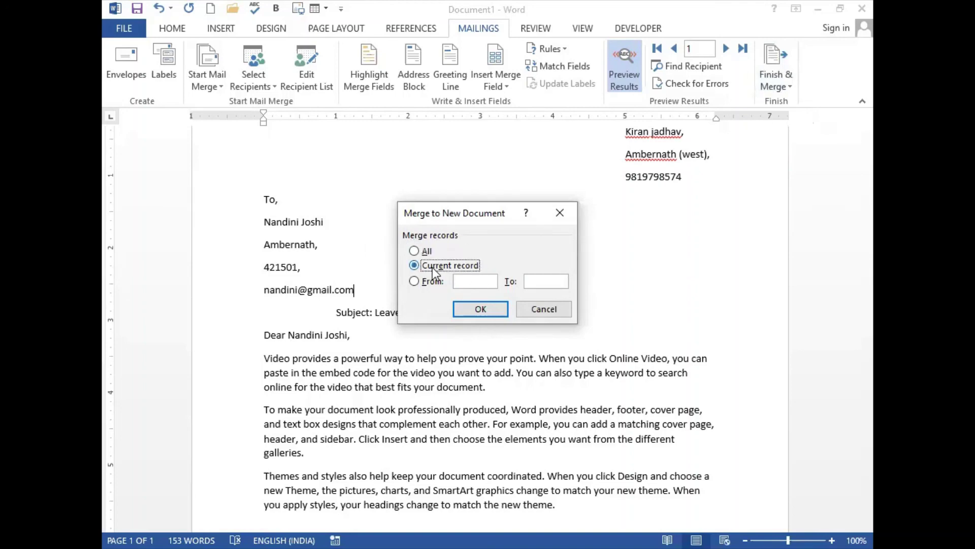
pyautogui.click(429, 282)
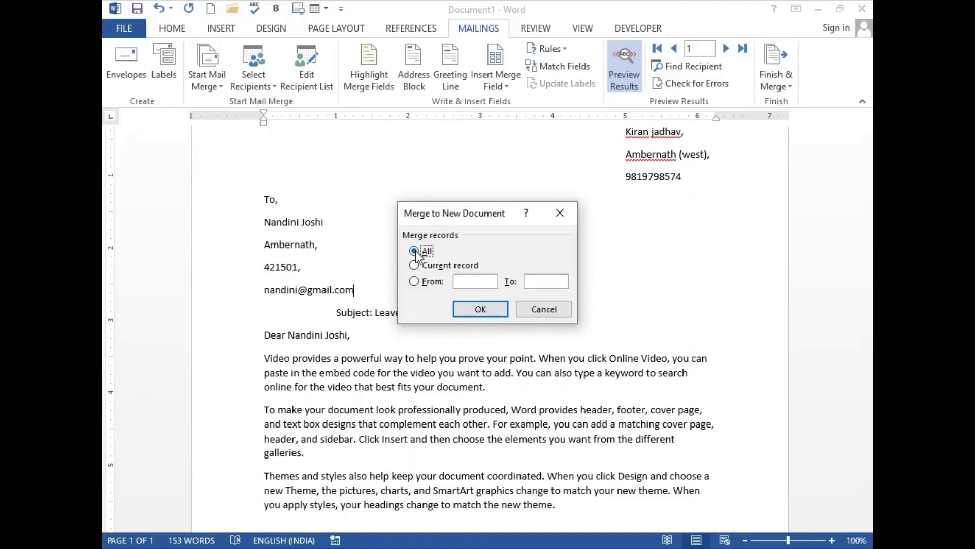
pyautogui.click(492, 309)
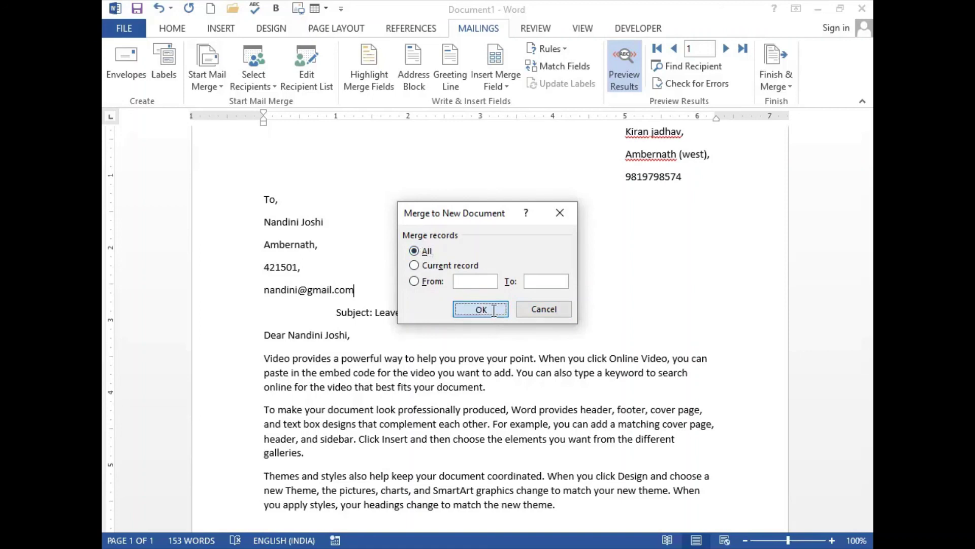